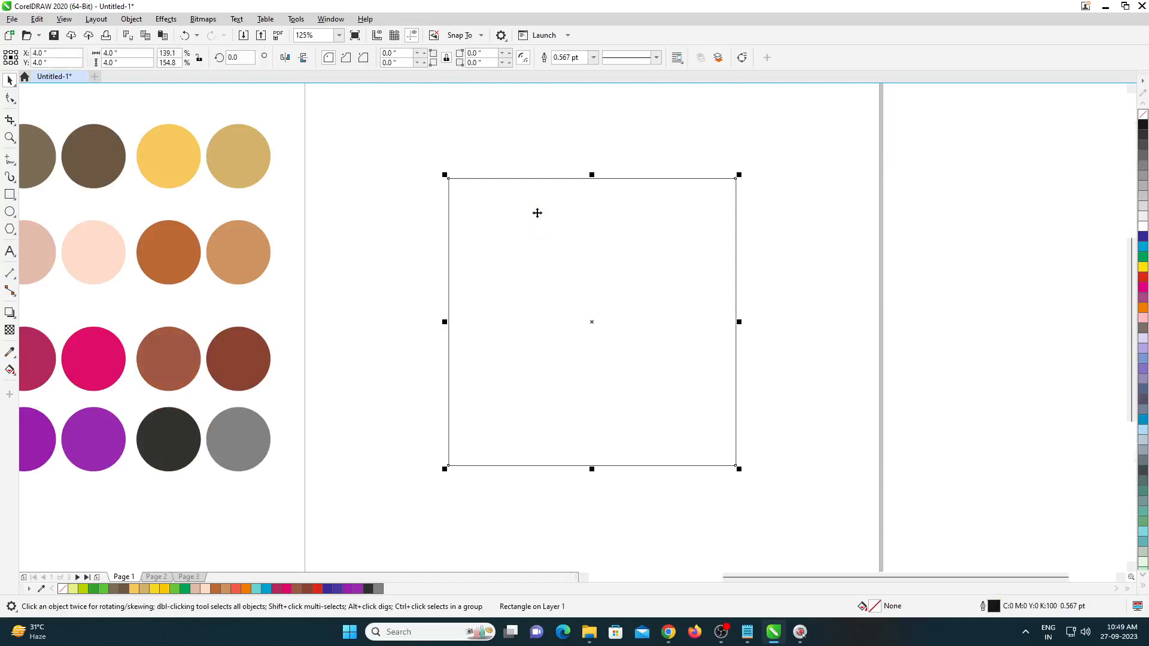
Duplicate the 4-inch square in place and resize the copy to 1 x 1 inch.
scroll(541, 226, "down", 2)
key("KP_Add")
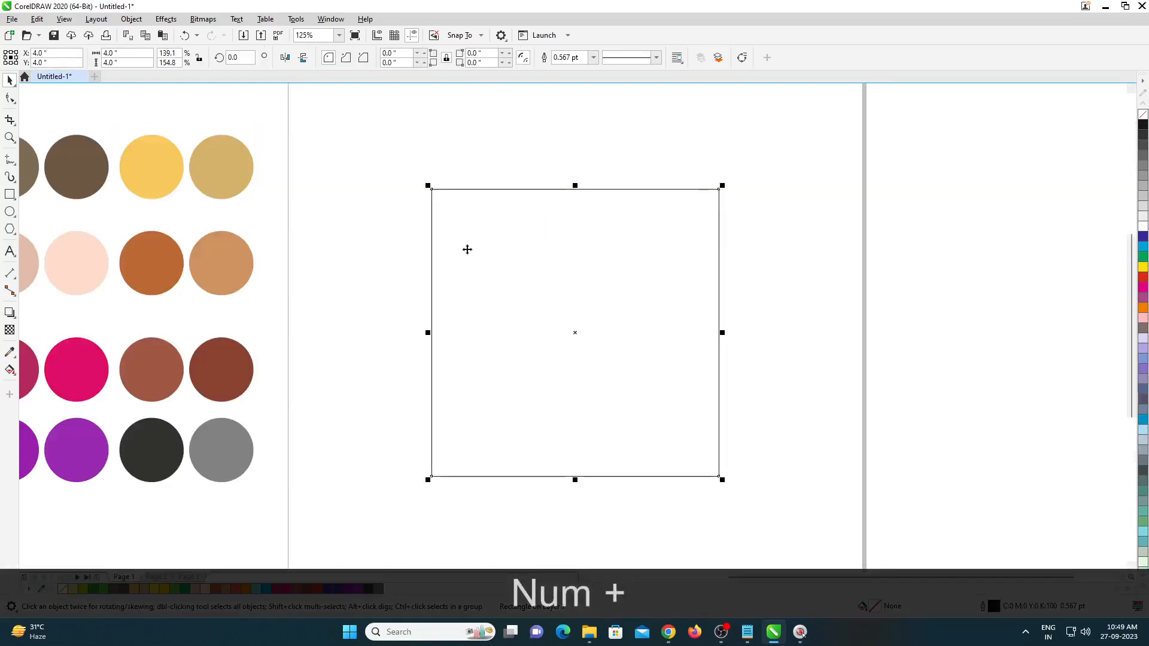
type("1")
key("Tab")
type("1")
key("Return")
Align the 1-inch square with the left and top edges of the large square.
left_click(564, 193, "shift")
key("l")
key("t")
Convert the 1-inch square to curves and delete its upper-right corner node to leave a right triangle.
left_click(468, 198)
scroll(469, 198, "up", 4)
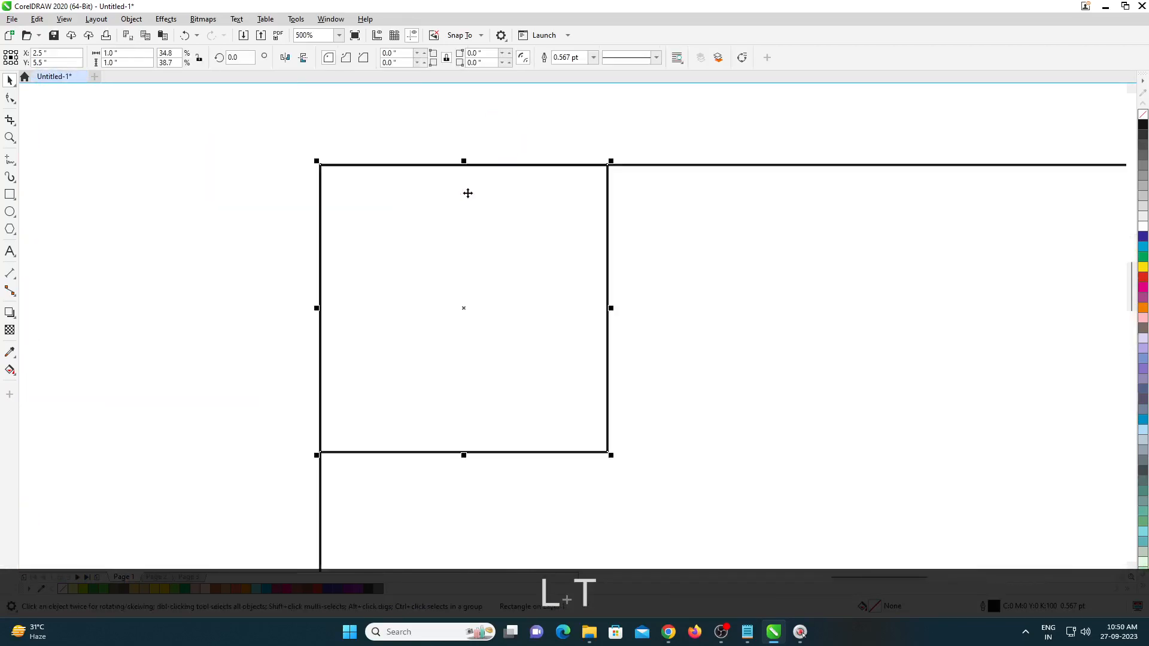
right_click(488, 230)
left_click(538, 237)
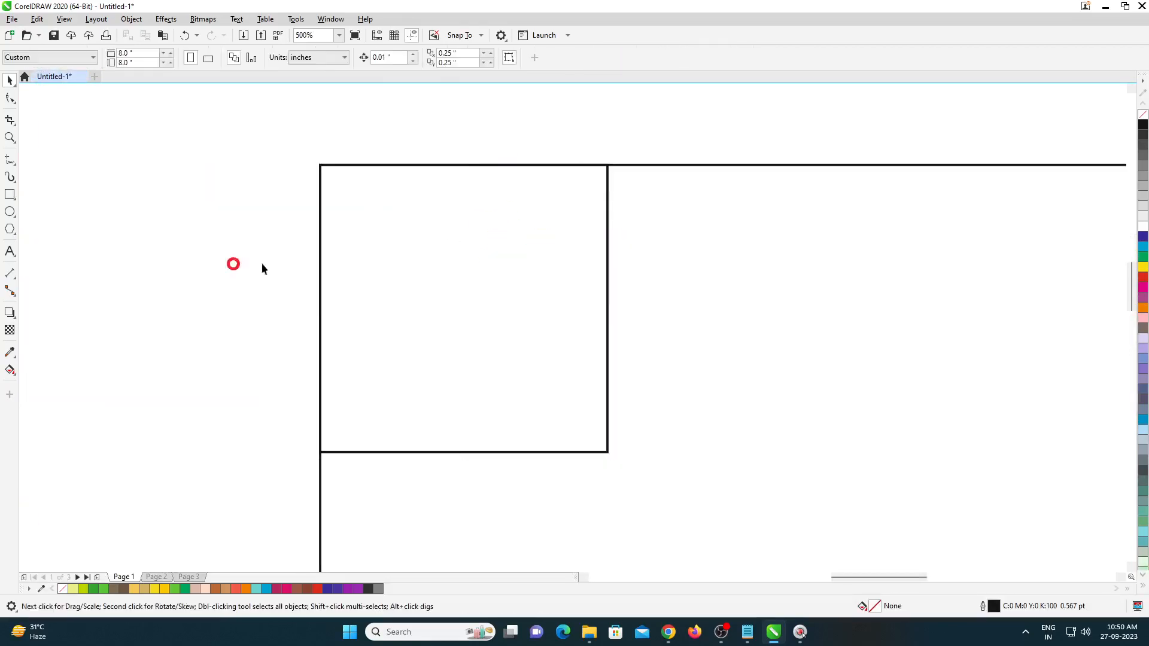
left_click(10, 99)
left_click_drag(491, 134, 795, 286)
key("Delete")
key("ctrl+space")
left_click(418, 133)
Duplicate the triangle and mirror the copy horizontally and vertically to complete the 1-inch square.
left_click(402, 277)
key("KP_Add")
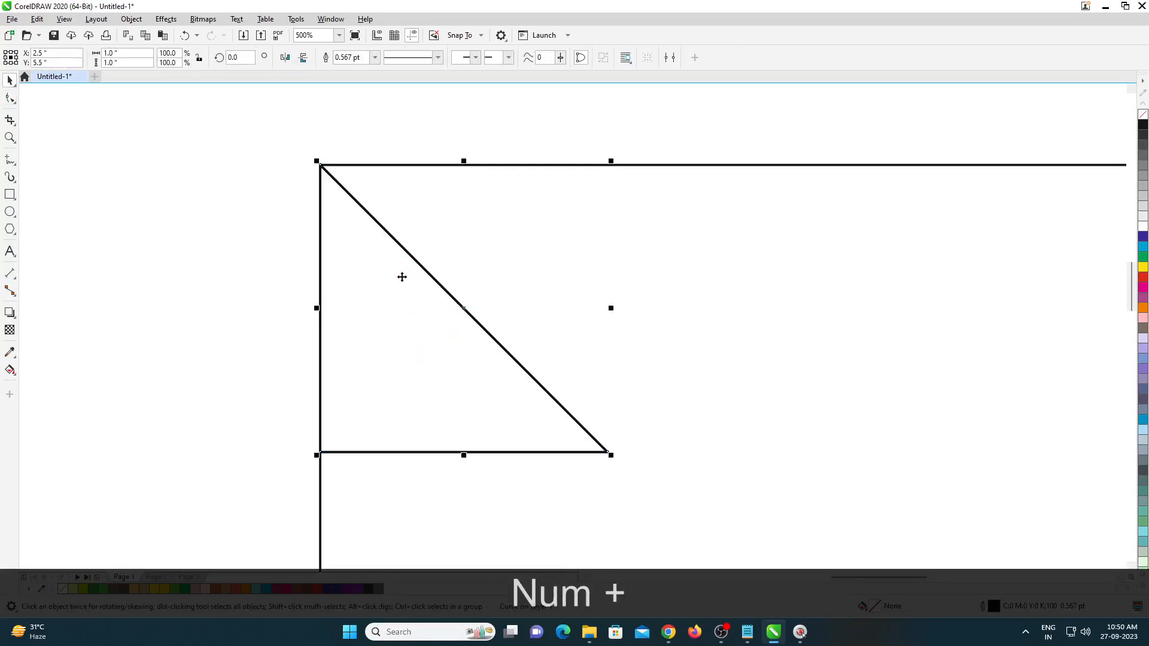
left_click(286, 59)
left_click(303, 57)
left_click(432, 129)
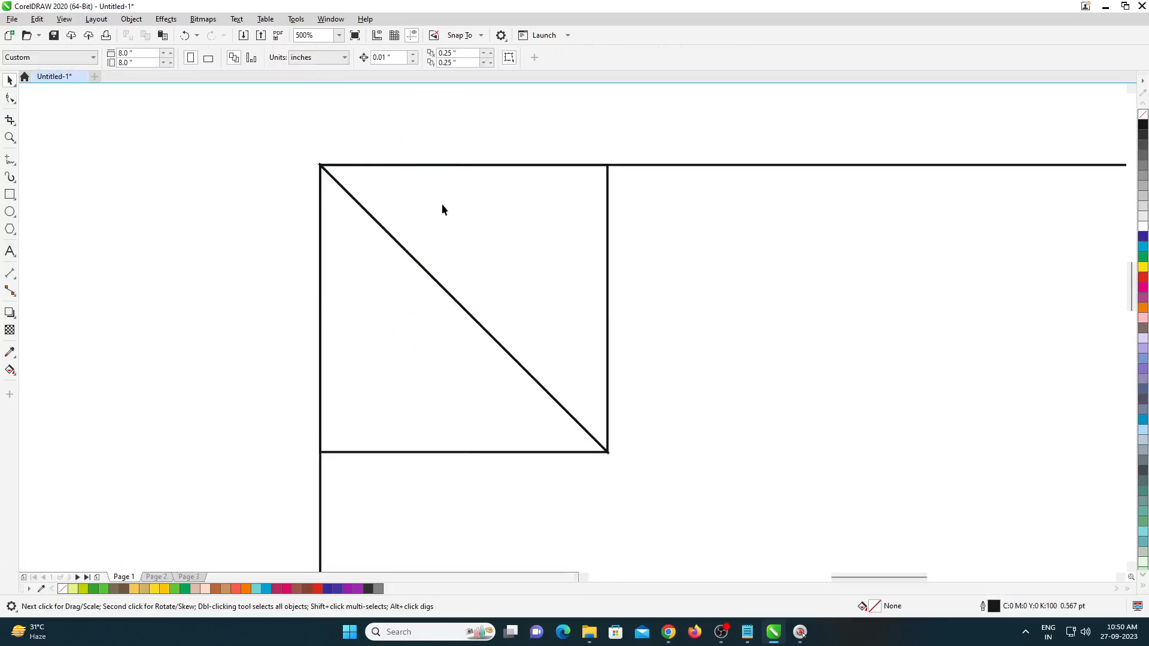
Fill the lower-left triangle with the pale yellow-green sampled from the first colour circle.
scroll(452, 222, "down", 2)
left_click_drag(661, 370, 198, 356)
left_click(410, 309)
scroll(409, 309, "down", 4)
left_click(422, 329)
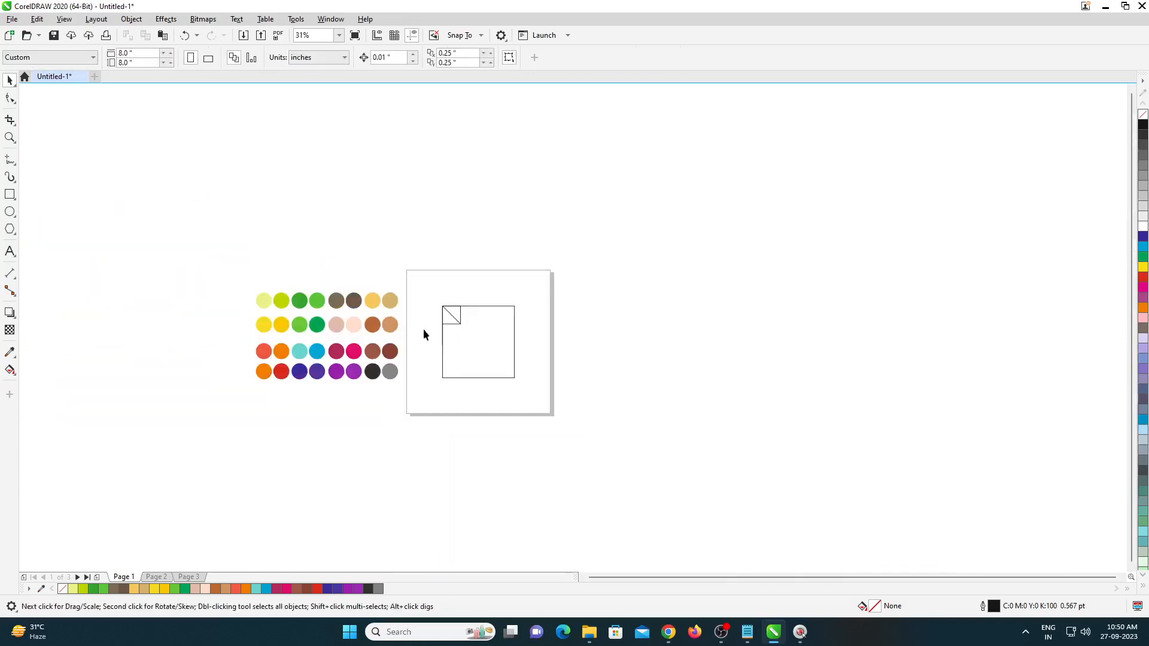
scroll(423, 328, "up", 2)
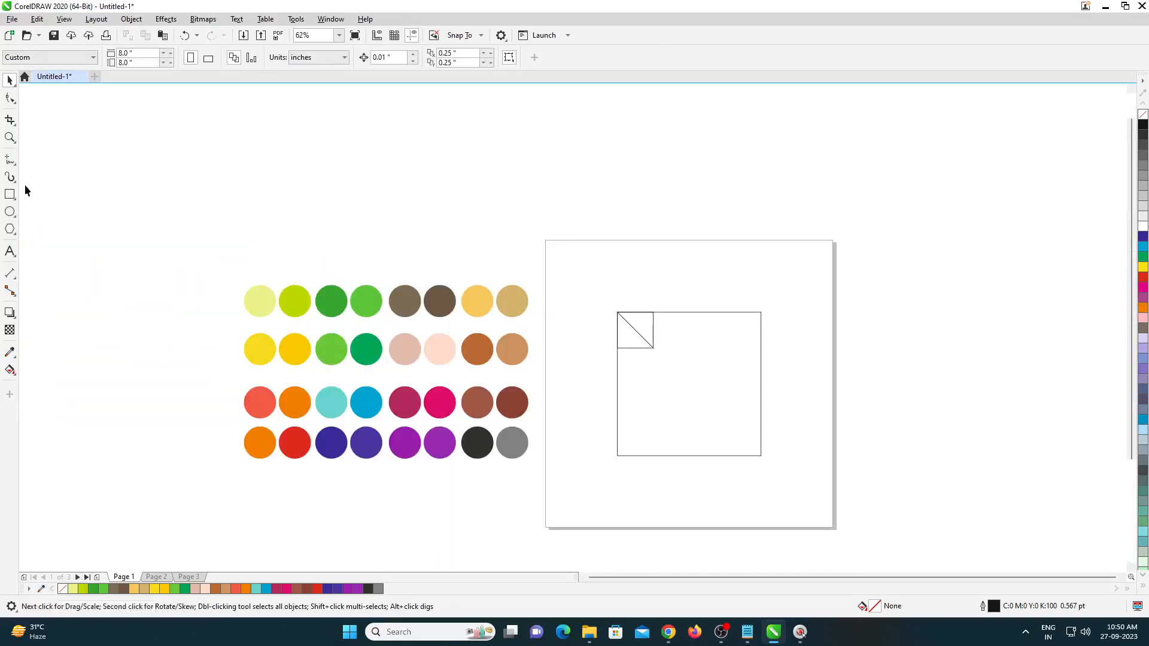
left_click(9, 353)
left_click(260, 300)
left_click(622, 340)
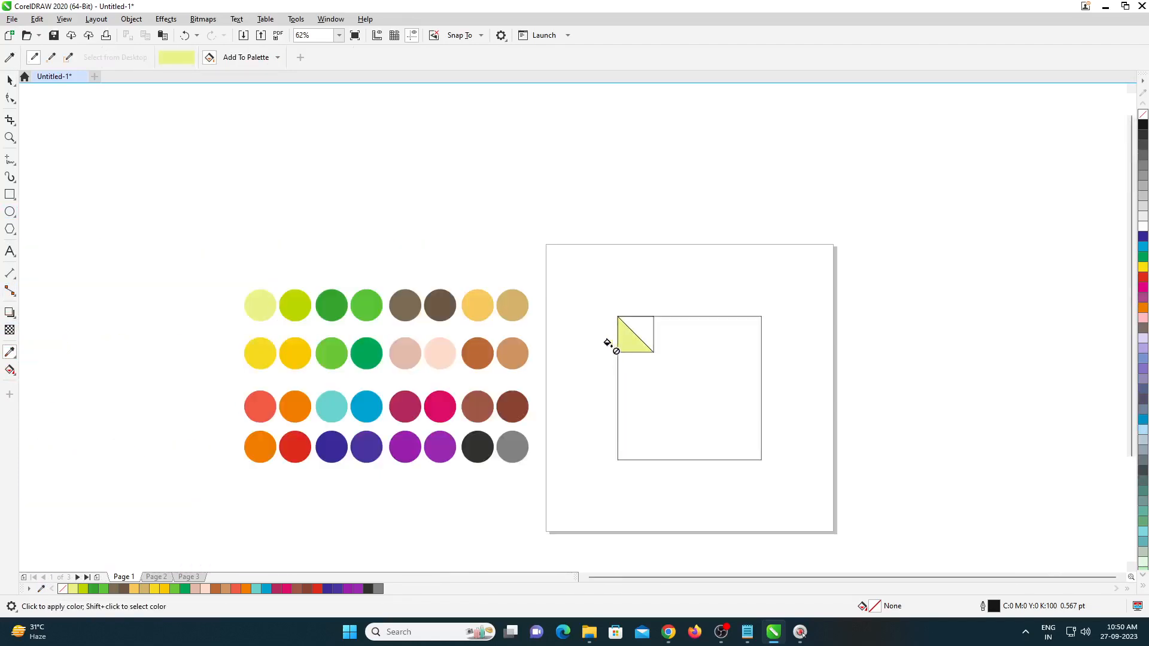
Fill the upper-right triangle with the lime green sampled from the second colour circle.
key("ctrl+space")
left_click(9, 353)
left_click(295, 306)
scroll(641, 327, "up", 2)
left_click(641, 327)
key("ctrl+space")
Remove the outline from both triangles and group them into one tile.
scroll(651, 335, "up", 2)
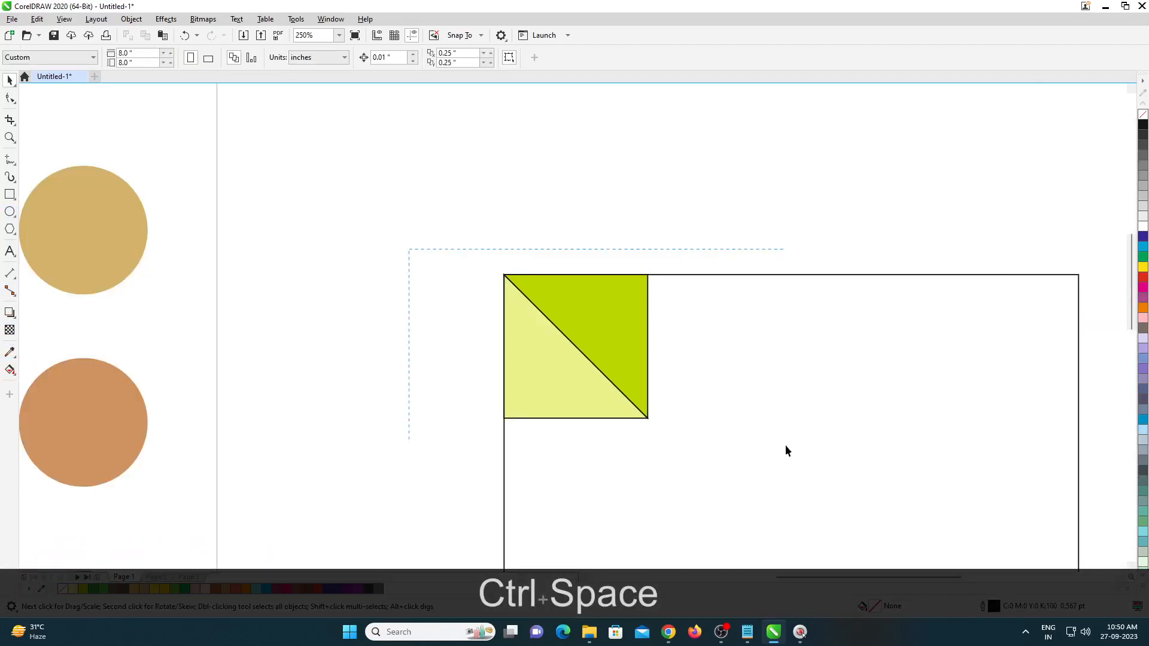
left_click_drag(786, 446, 785, 448)
right_click(63, 589)
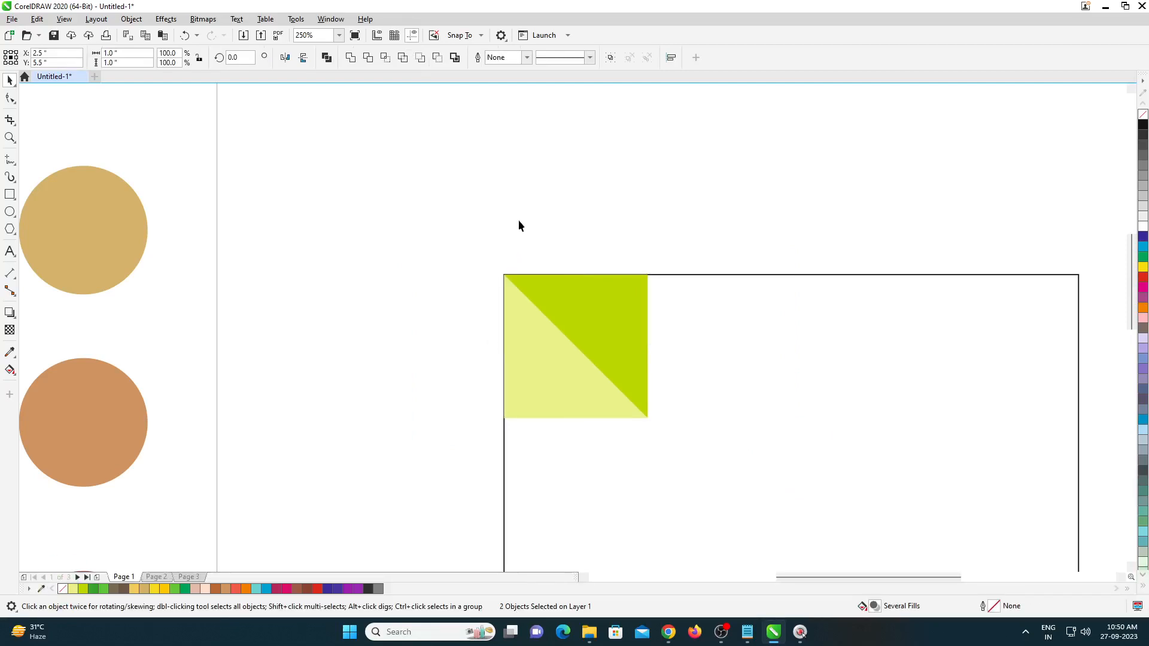
scroll(547, 340, "down", 3)
scroll(511, 353, "up", 3)
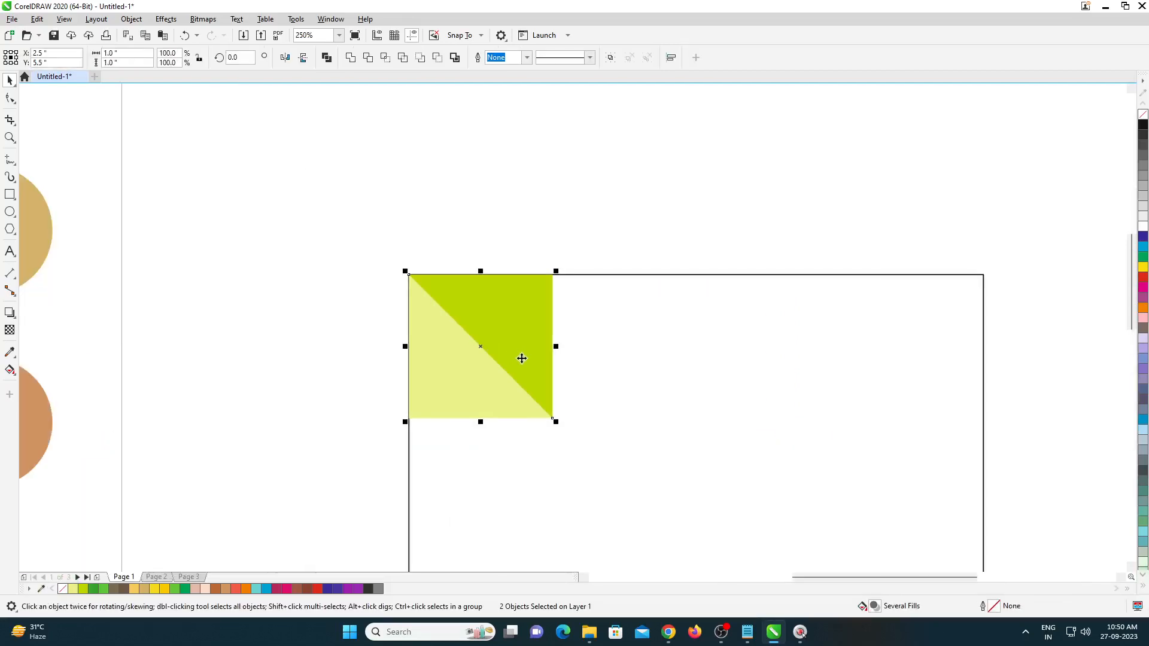
key("ctrl+g")
Duplicate the tile to its right and repeat the duplication to build a row of four across the square.
scroll(532, 351, "up", 1)
key("KP_Add")
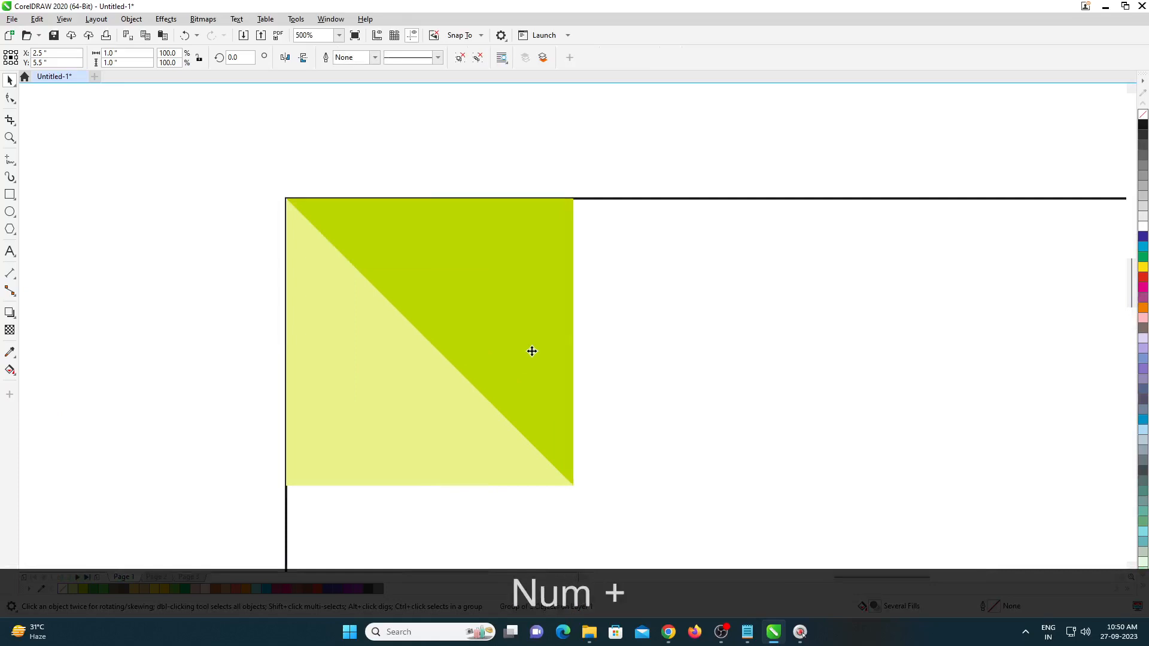
left_click_drag(343, 316, 633, 355)
scroll(476, 461, "up", 1)
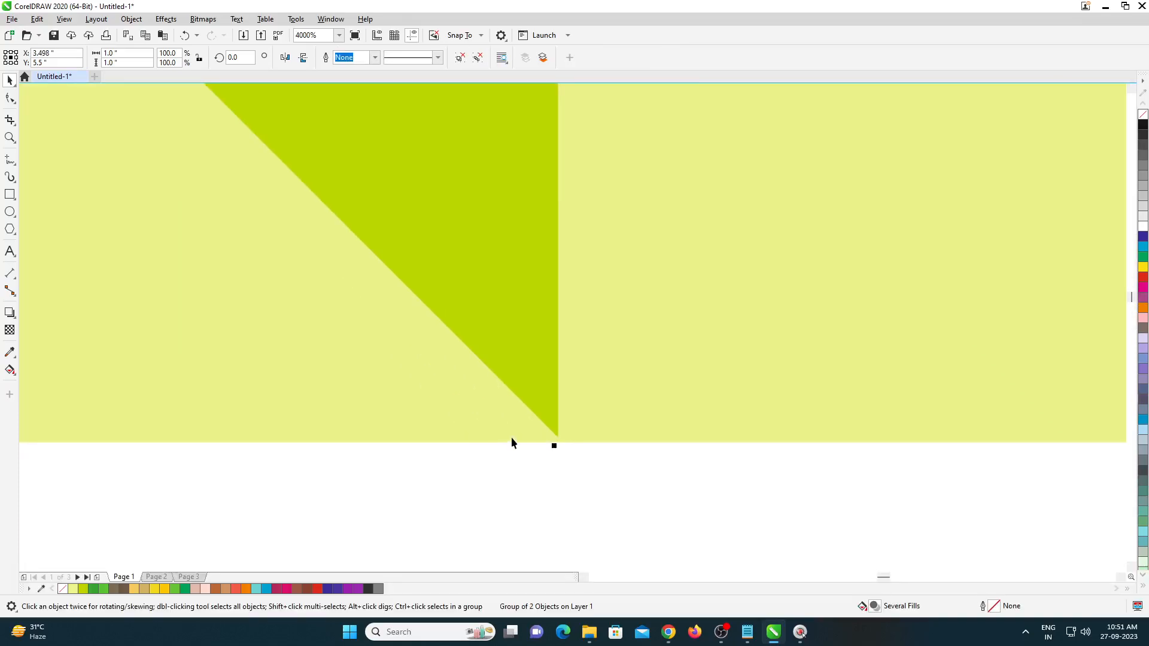
scroll(454, 443, "down", 2)
key("ctrl+d")
key("ctrl+d")
Distribute the four tiles of the row with equal horizontal spacing.
scroll(477, 367, "down", 1)
left_click_drag(401, 302, 785, 470)
scroll(590, 352, "up", 1)
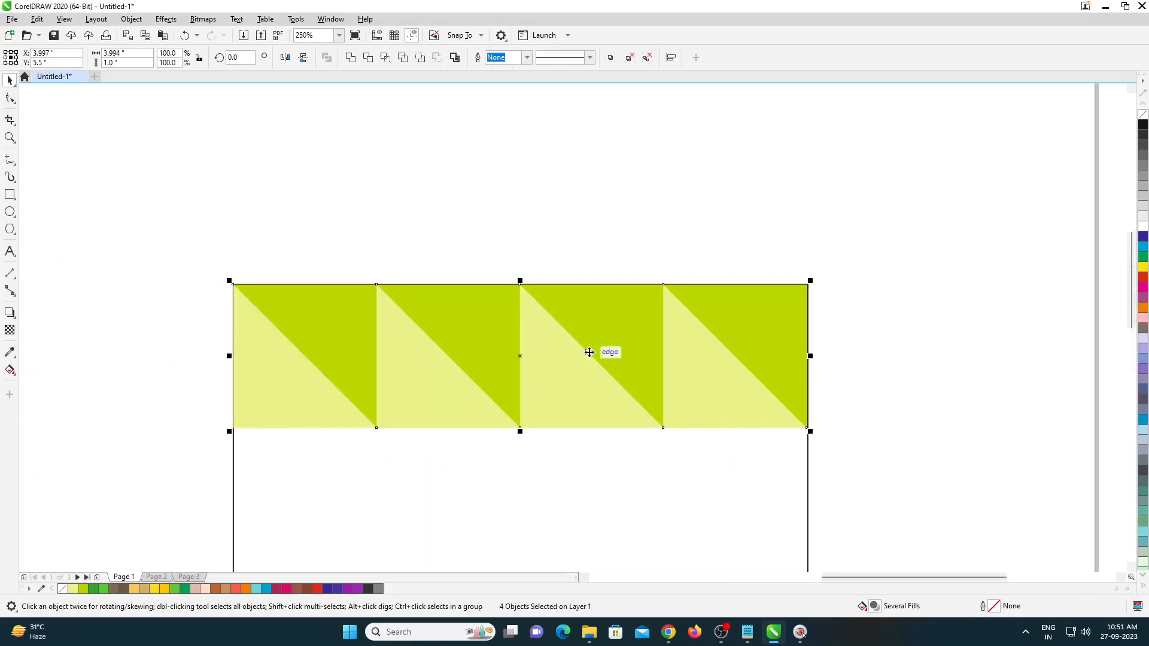
key("shift+p")
left_click(879, 438)
Align the first tile to the large square's left edge and the last tile to its right edge.
left_click(377, 402)
left_click(381, 496, "shift")
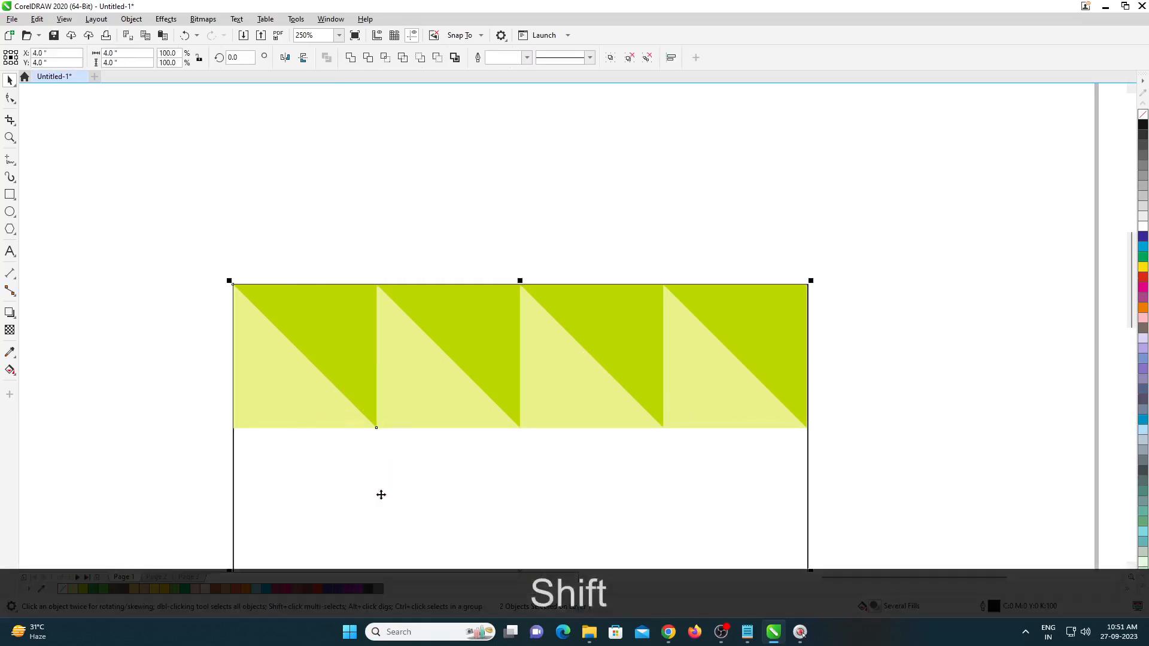
key("l")
left_click(785, 395)
left_click(772, 480, "shift")
key("shift+r")
Redistribute the four tiles evenly across the full width of the large square.
left_click(873, 330)
left_click_drag(875, 252, 215, 490)
key("shift+p")
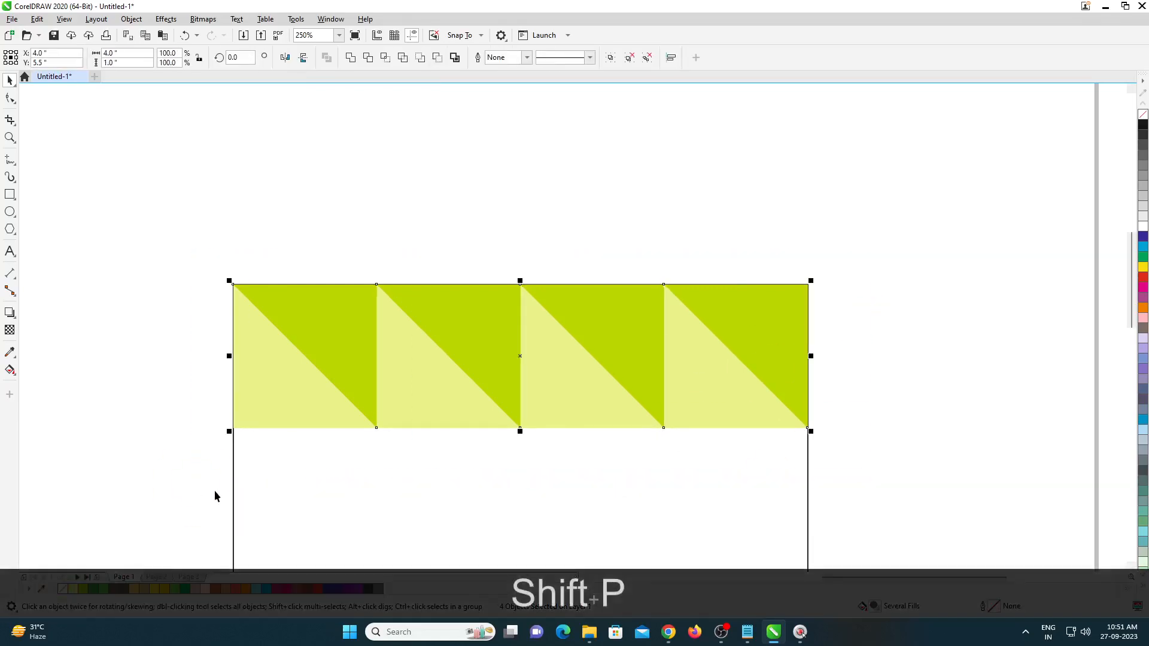
left_click(844, 383)
left_click_drag(122, 239, 892, 522)
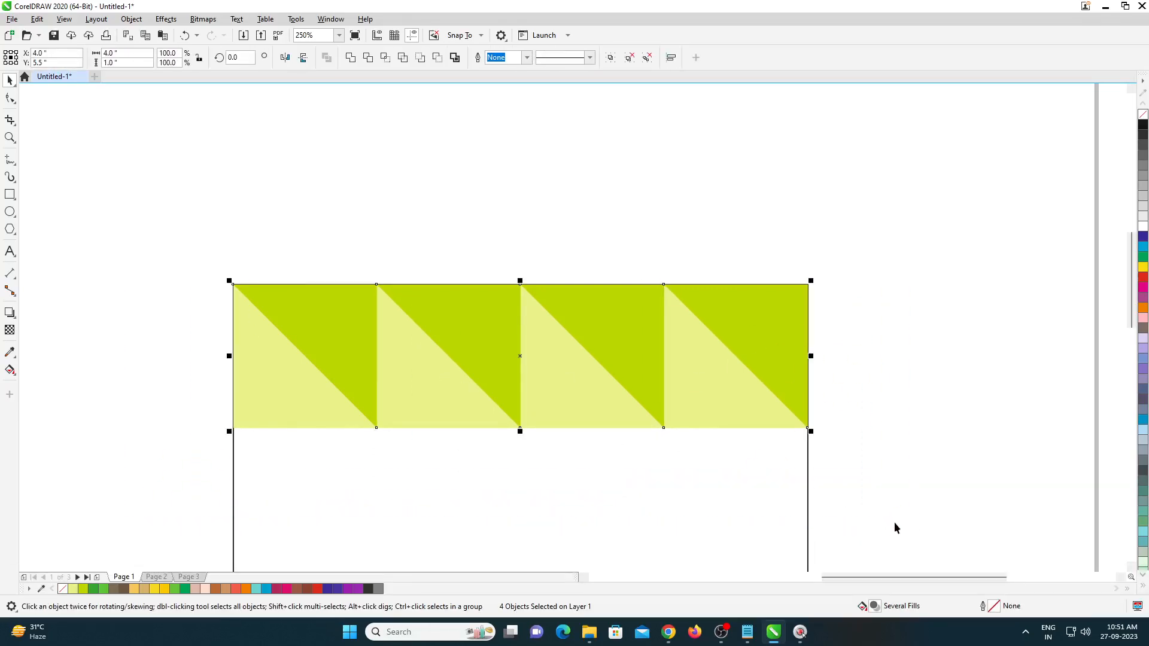
left_click(890, 491)
Duplicate the row of four tiles directly below the first and nudge it up to close the gap.
scroll(501, 341, "down", 1)
left_click_drag(323, 236, 779, 419)
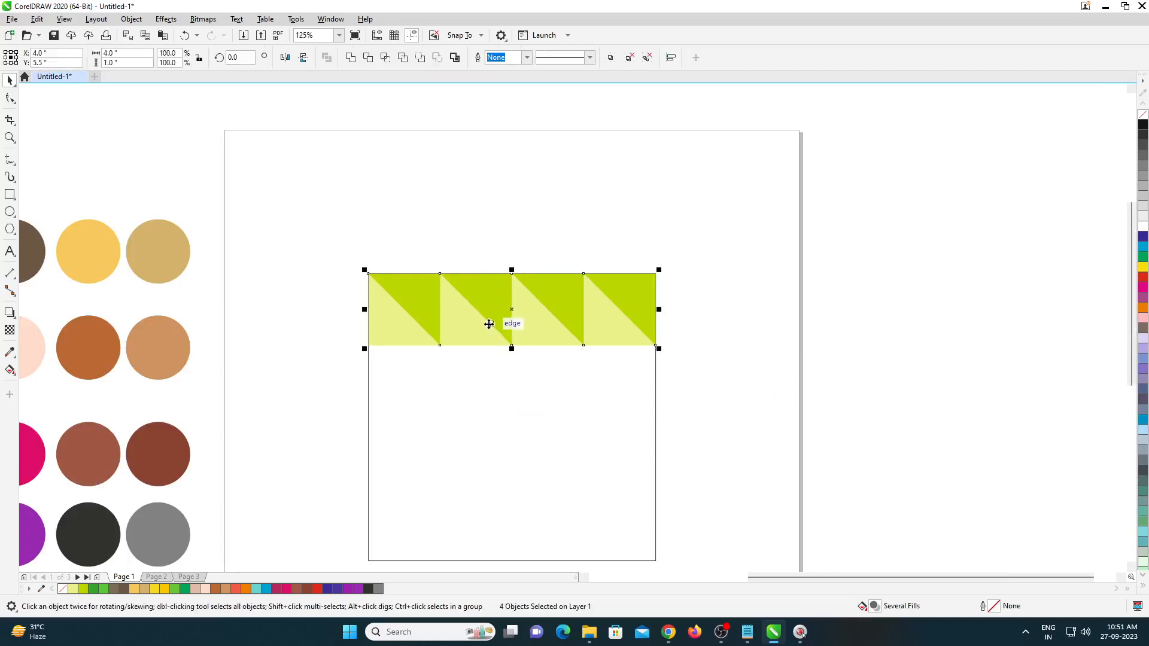
scroll(489, 324, "up", 1)
key("KP_Add")
left_click_drag(536, 294, 533, 440)
scroll(533, 440, "up", 1)
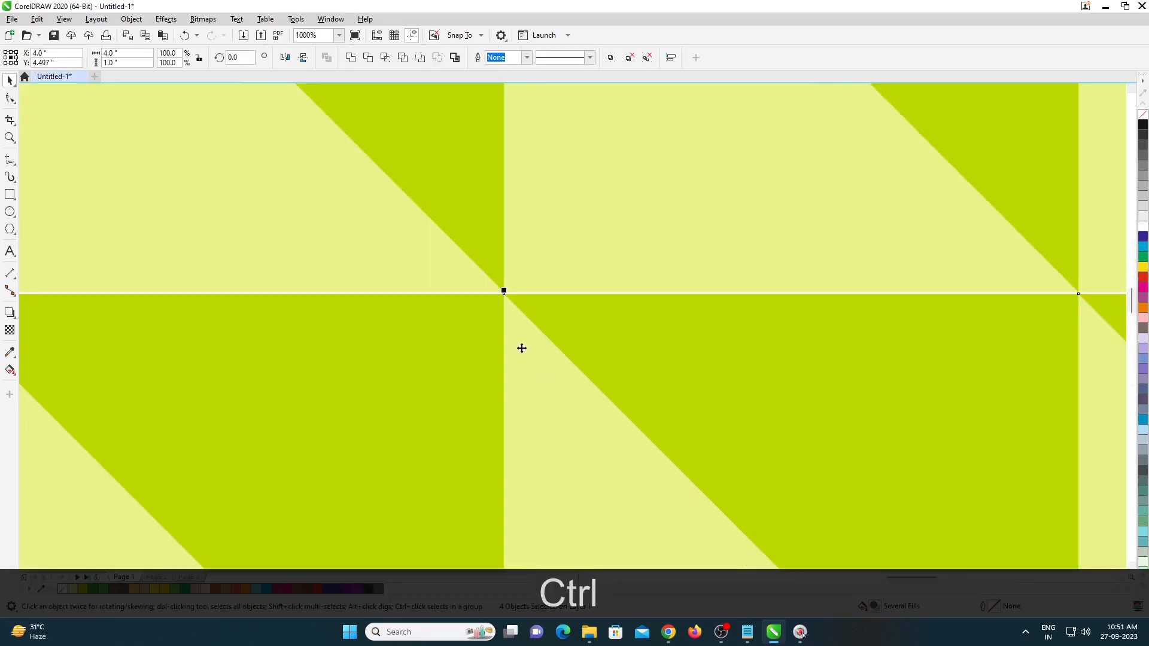
key("ctrl+Up")
scroll(541, 349, "down", 3)
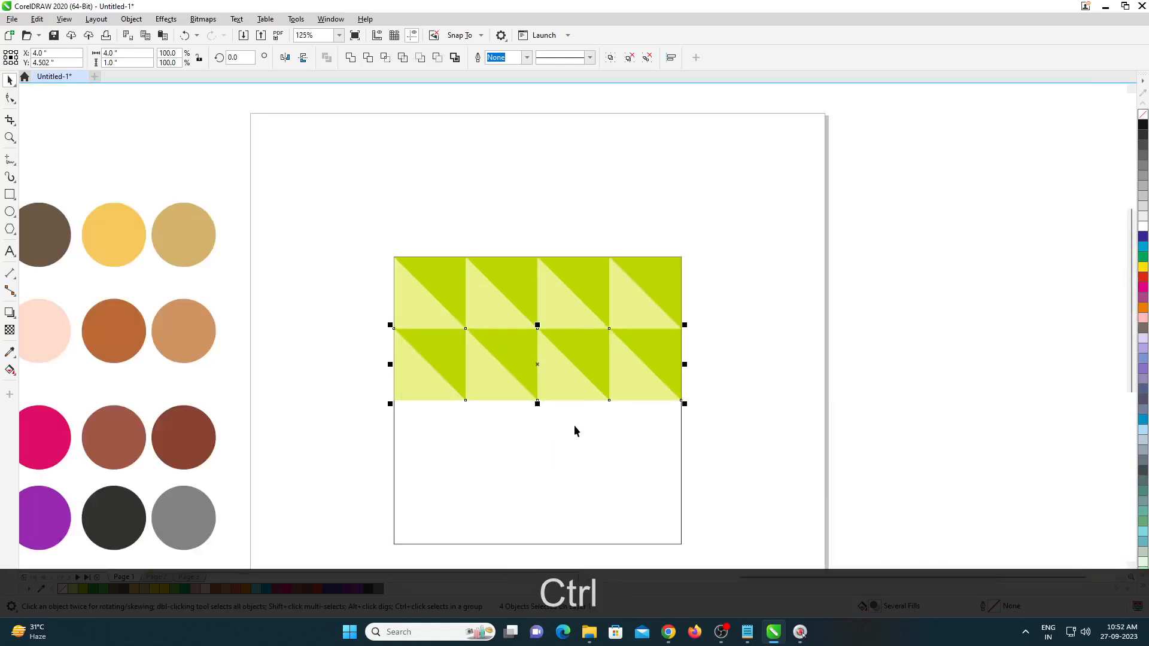
Repeat the row duplication twice to fill the square with a four-by-four grid of tiles.
key("ctrl+d")
key("ctrl+d")
key("Escape")
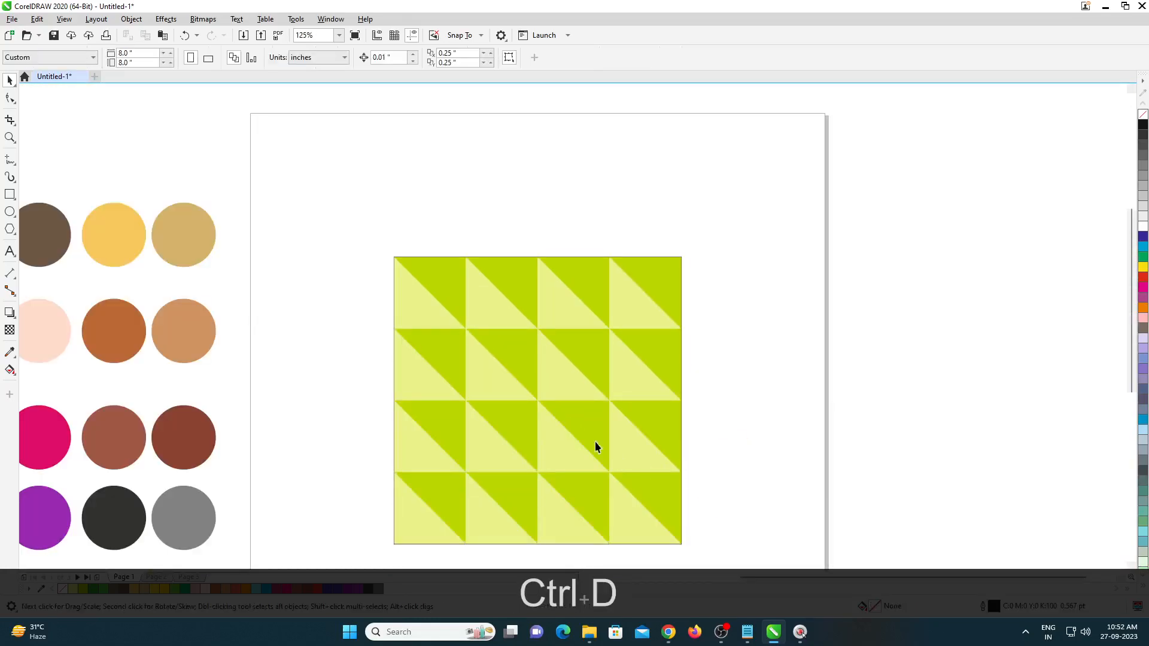
Delete the 4-inch outline square lying around the tile grid.
scroll(387, 263, "up", 1)
left_click(372, 257)
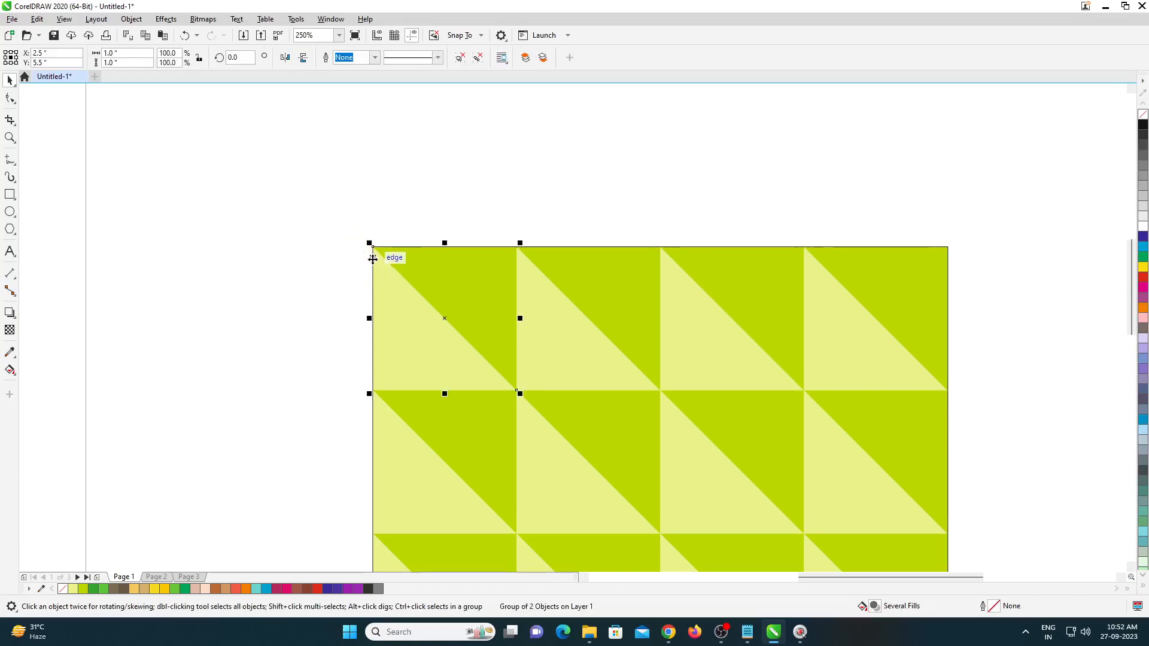
key("Tab")
scroll(538, 282, "down", 2)
scroll(580, 344, "up", 1)
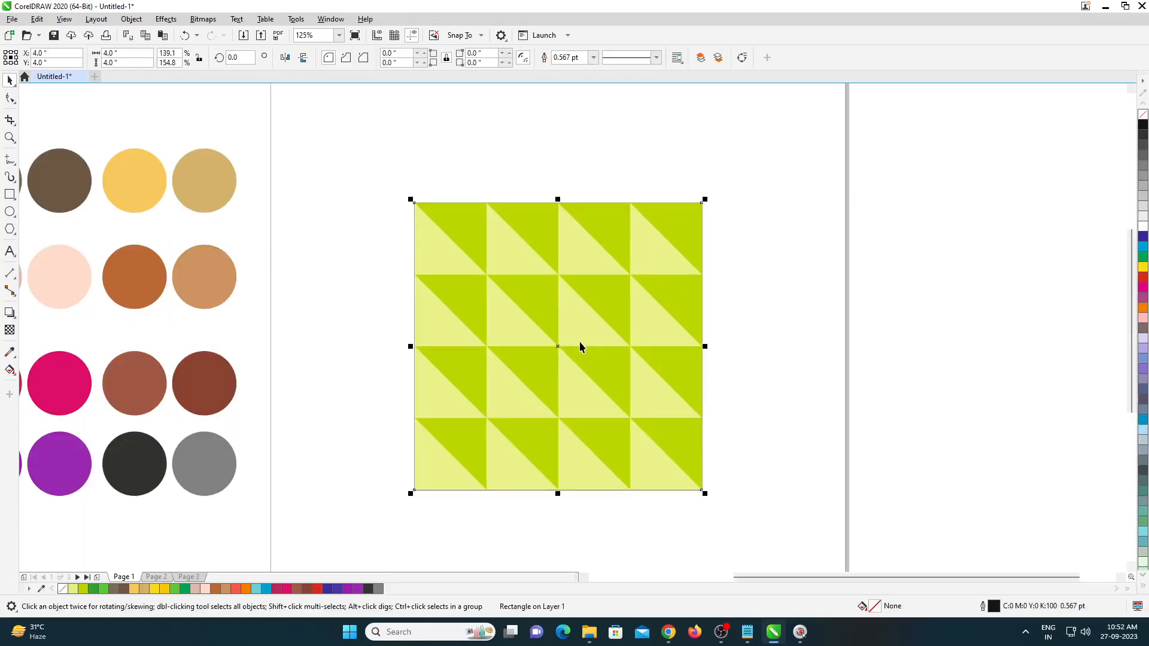
key("Delete")
Ungroup all sixteen tiles into separate triangles.
left_click_drag(857, 556, 857, 555)
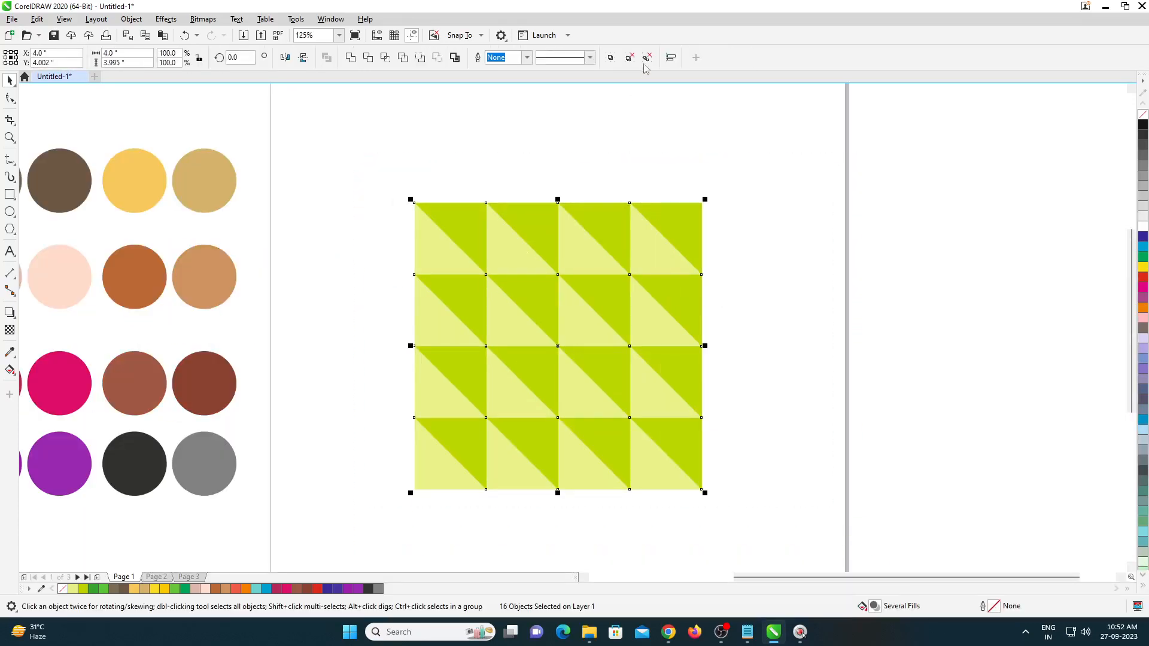
left_click(719, 283)
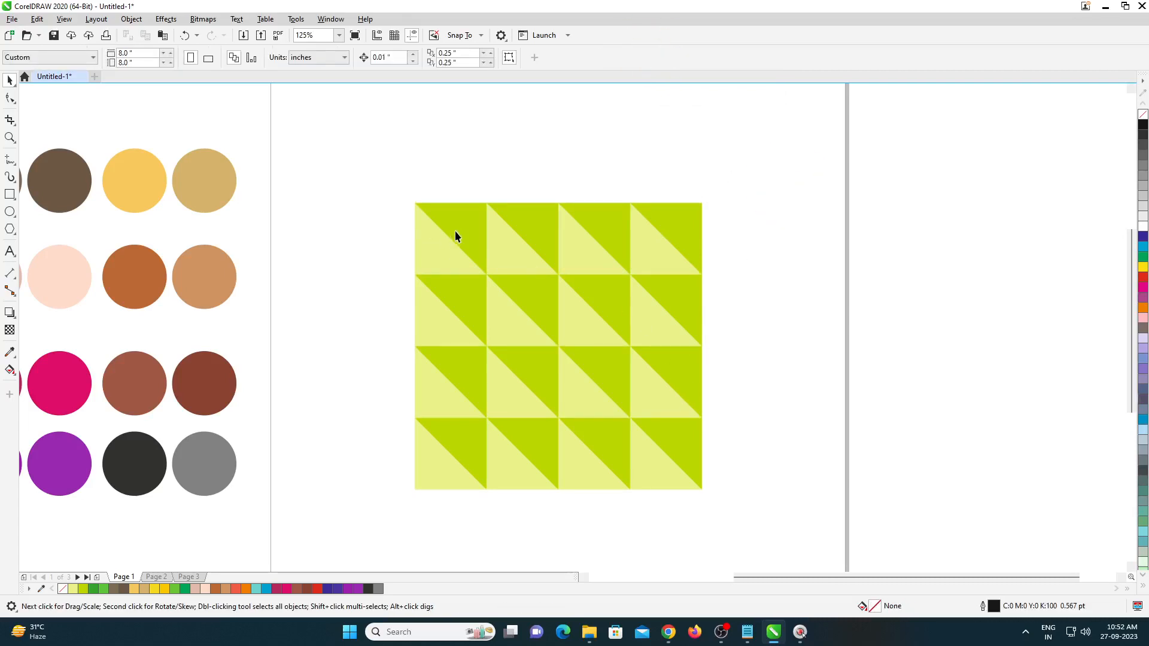
scroll(453, 234, "down", 1)
left_click(480, 273)
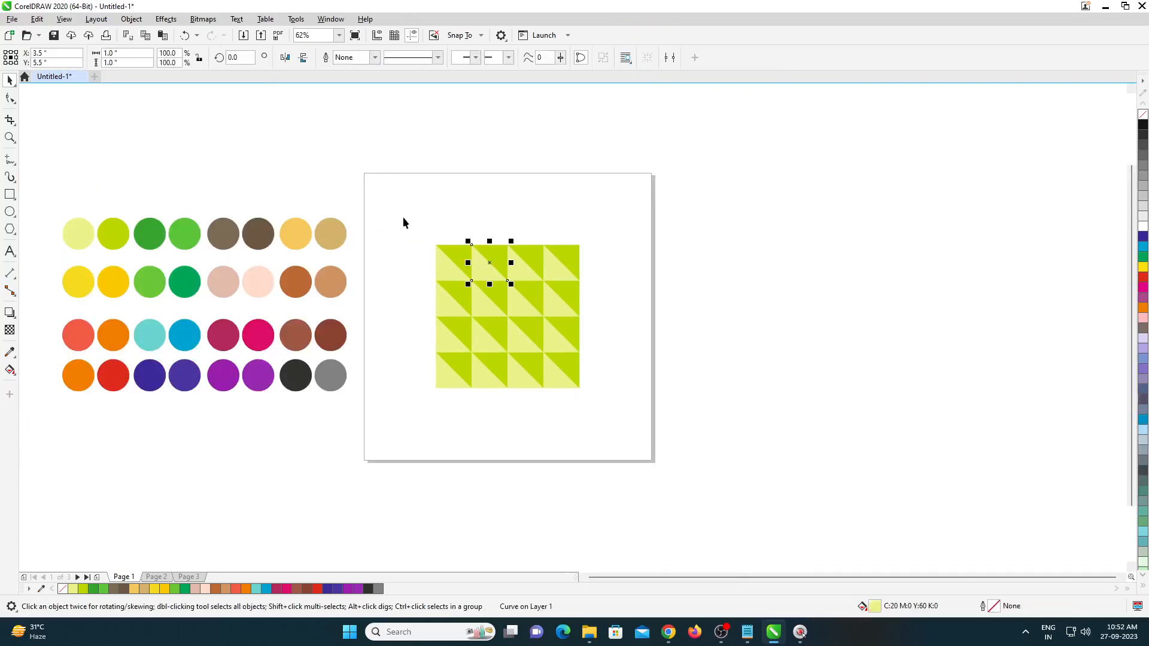
key("ctrl+a")
left_click(490, 247)
left_click(455, 254)
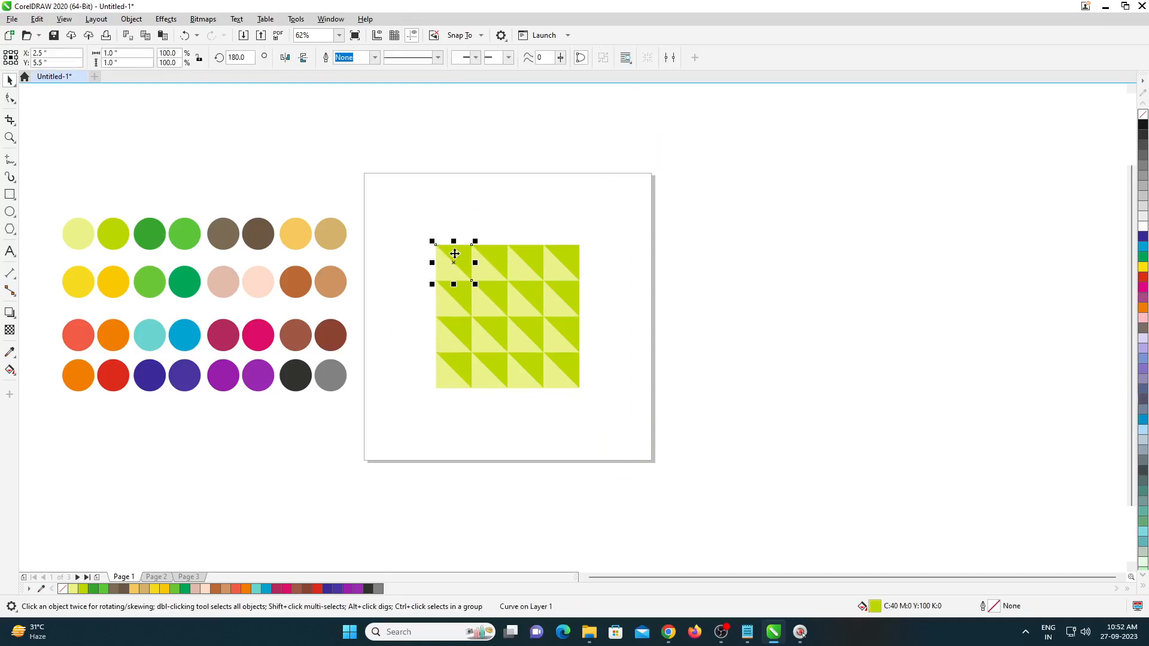
left_click_drag(639, 422, 639, 422)
left_click(620, 365)
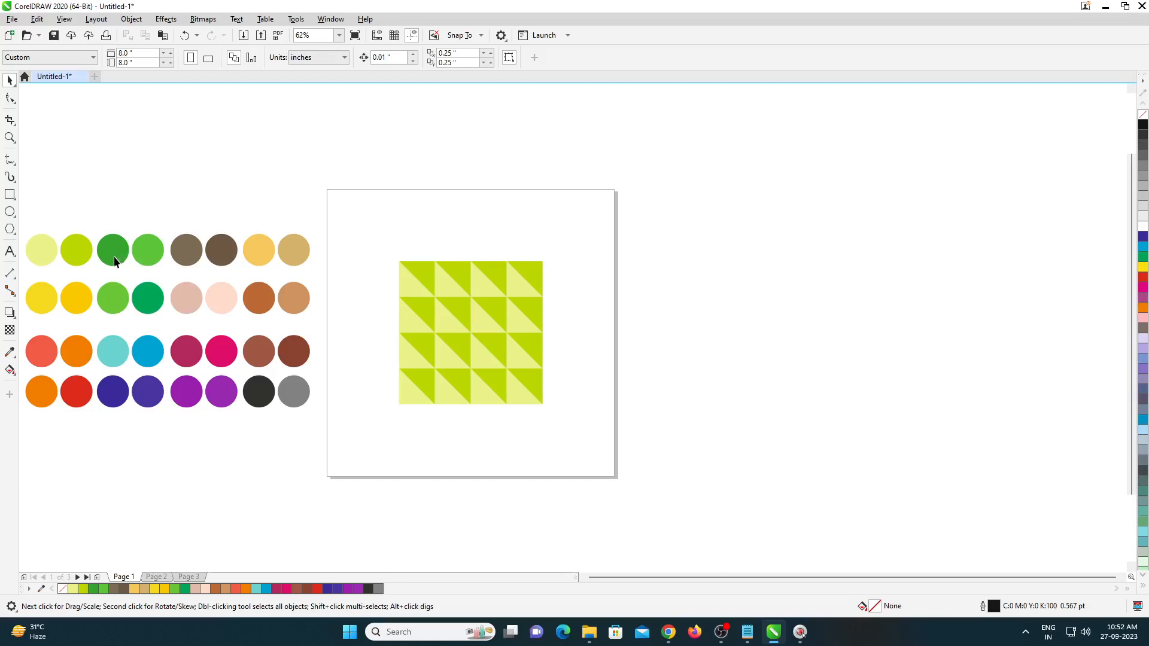
Colour the top row's second tile with sampled dark green in the lower triangle and light green in the upper.
left_click(10, 351)
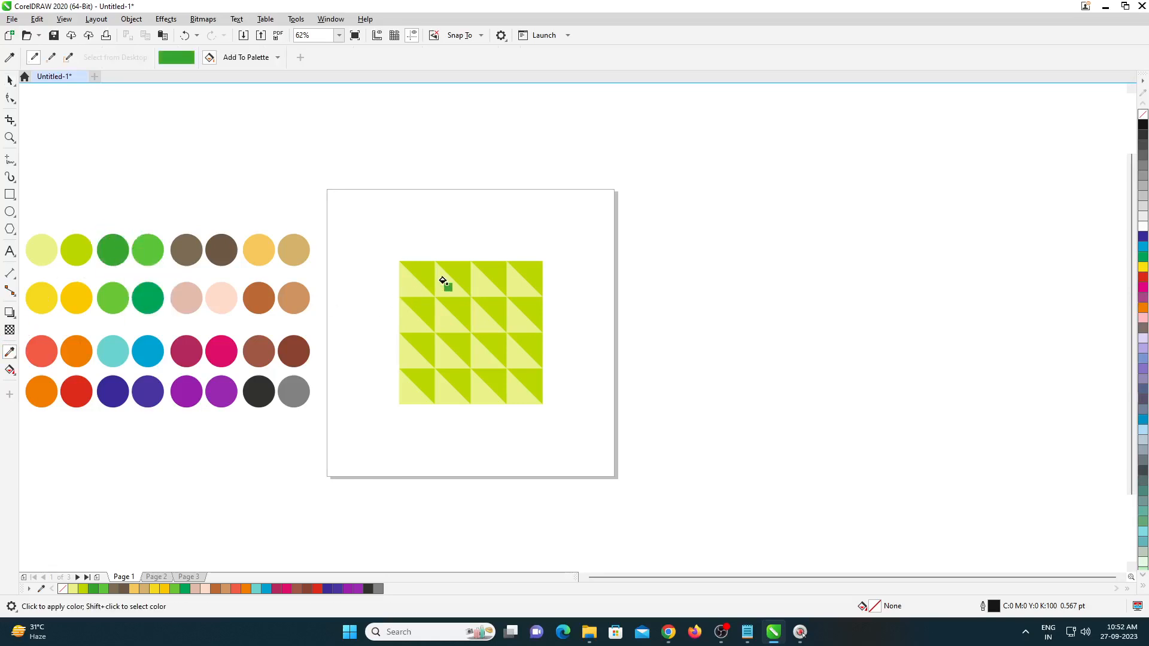
key("ctrl+space")
key("ctrl+space")
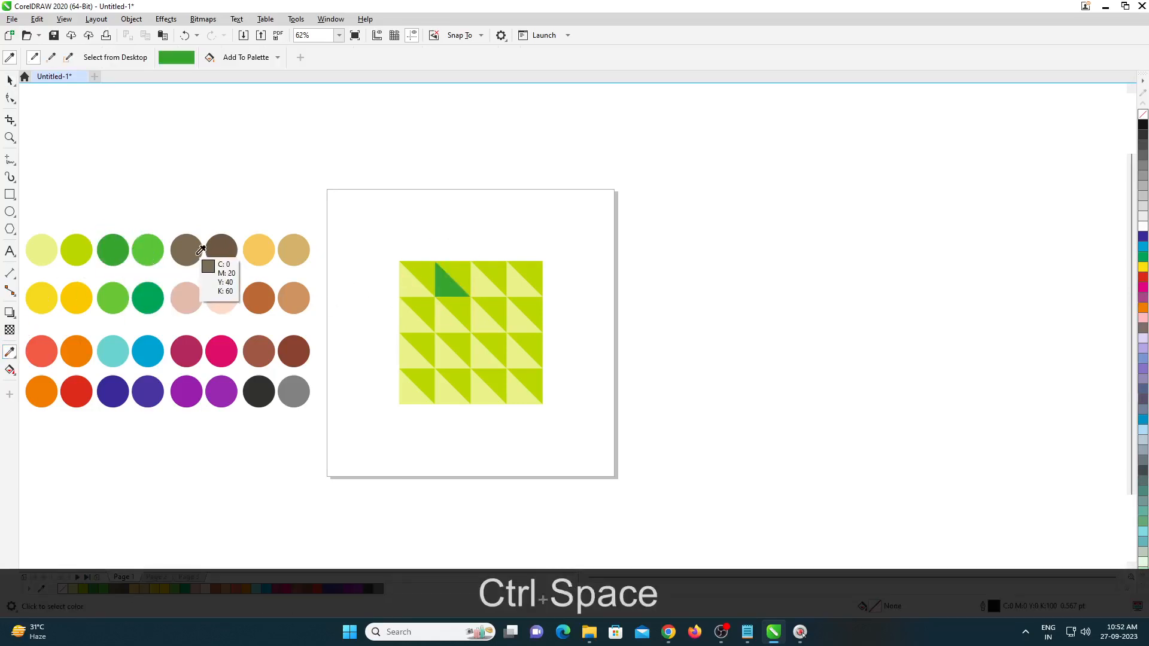
left_click(153, 248)
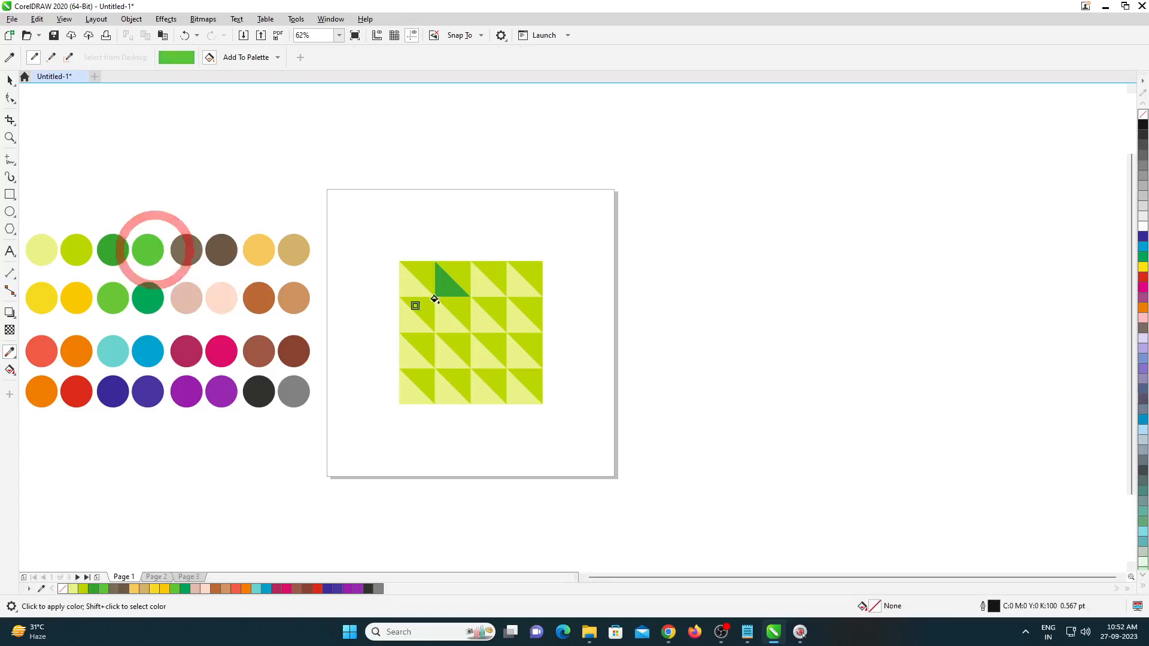
left_click(458, 269)
Colour the top row's third tile with sampled grey-brown in the lower triangle and dark brown in the upper.
key("ctrl+space")
key("ctrl+space")
left_click(193, 255)
left_click(478, 284)
key("ctrl+space")
key("ctrl+space")
left_click(487, 269)
Colour the top row's fourth tile with sampled light orange in the lower triangle and tan in the upper.
key("ctrl+space")
key("ctrl+space")
left_click(272, 246)
left_click(513, 285)
key("ctrl+space")
key("ctrl+space")
left_click(302, 247)
left_click(530, 270)
Colour the second row's first tile with sampled yellow in the lower triangle and golden yellow in the upper.
key("ctrl+space")
key("ctrl+space")
left_click(36, 294)
left_click(401, 313)
key("ctrl+space")
key("ctrl+space")
left_click(77, 298)
left_click(418, 302)
Colour the second row's second tile with sampled light green in the lower triangle and emerald green in the upper.
key("ctrl+space")
key("ctrl+space")
left_click(113, 297)
key("ctrl+space")
key("ctrl+space")
left_click(149, 297)
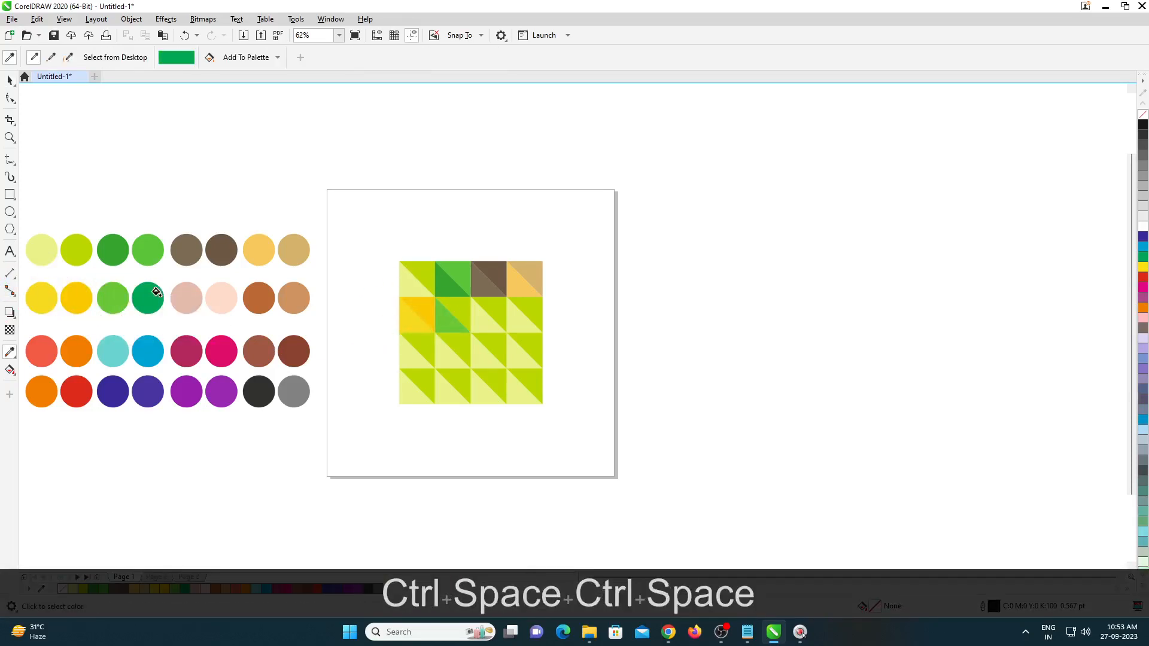
left_click(453, 305)
Colour the second row's third tile with sampled dusty pink in the lower triangle and pale peach in the upper.
key("ctrl+space")
key("ctrl+space")
left_click(197, 300)
left_click(472, 324)
key("ctrl+space")
key("ctrl+space")
left_click(231, 301)
Colour the second row's fourth tile with sampled rust brown in the lower triangle and light brown in the upper.
key("ctrl+space")
key("ctrl+space")
left_click(259, 299)
left_click(513, 322)
key("ctrl+space")
key("ctrl+space")
left_click(293, 299)
Colour the third row's first tile with sampled coral red in the lower triangle and orange in the upper.
key("ctrl+space")
key("ctrl+space")
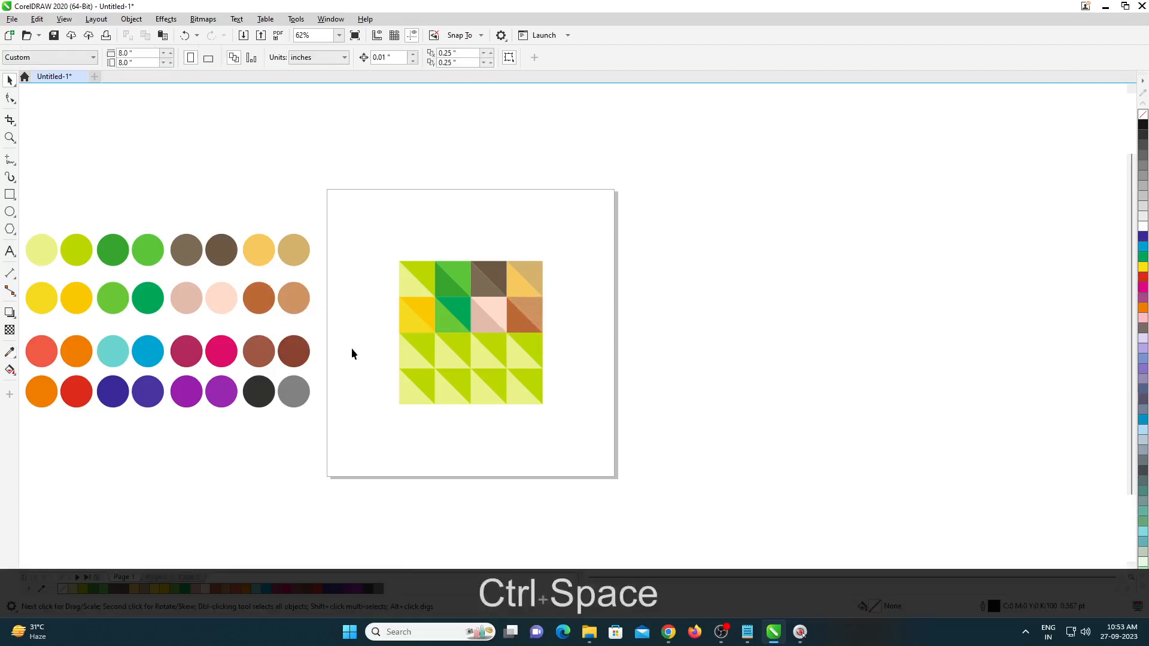
left_click(42, 352)
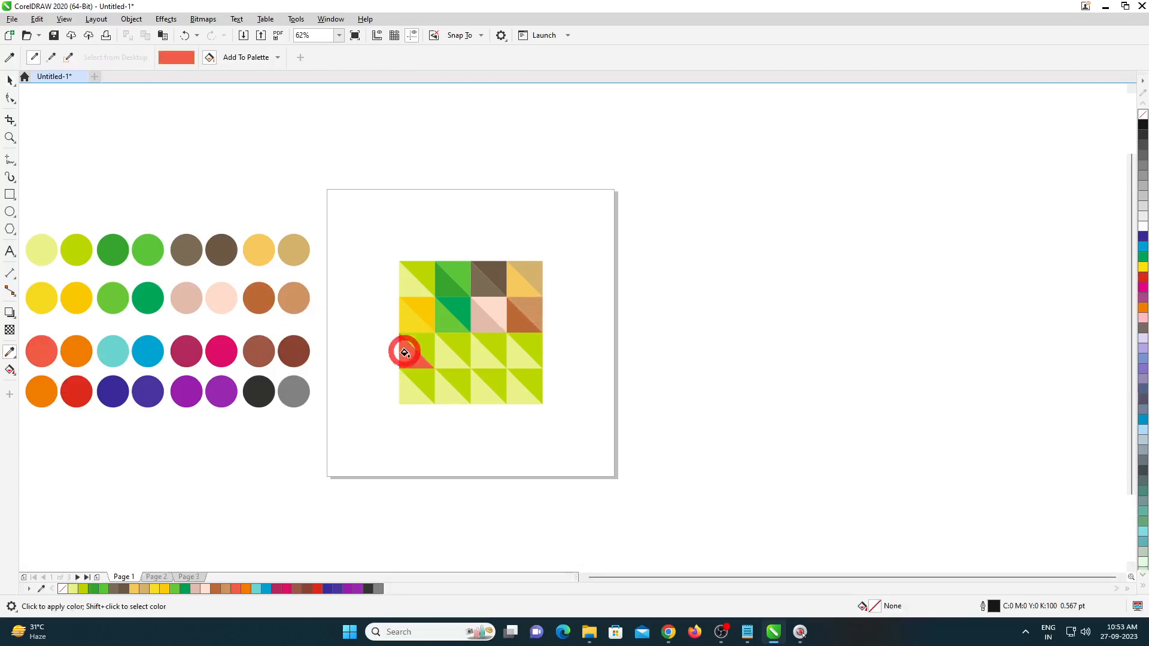
key("ctrl+space")
key("ctrl+space")
left_click(76, 351)
left_click(417, 340)
Colour the third row's second tile with sampled turquoise in the lower triangle and blue in the upper.
key("ctrl+space")
key("ctrl+space")
left_click(117, 354)
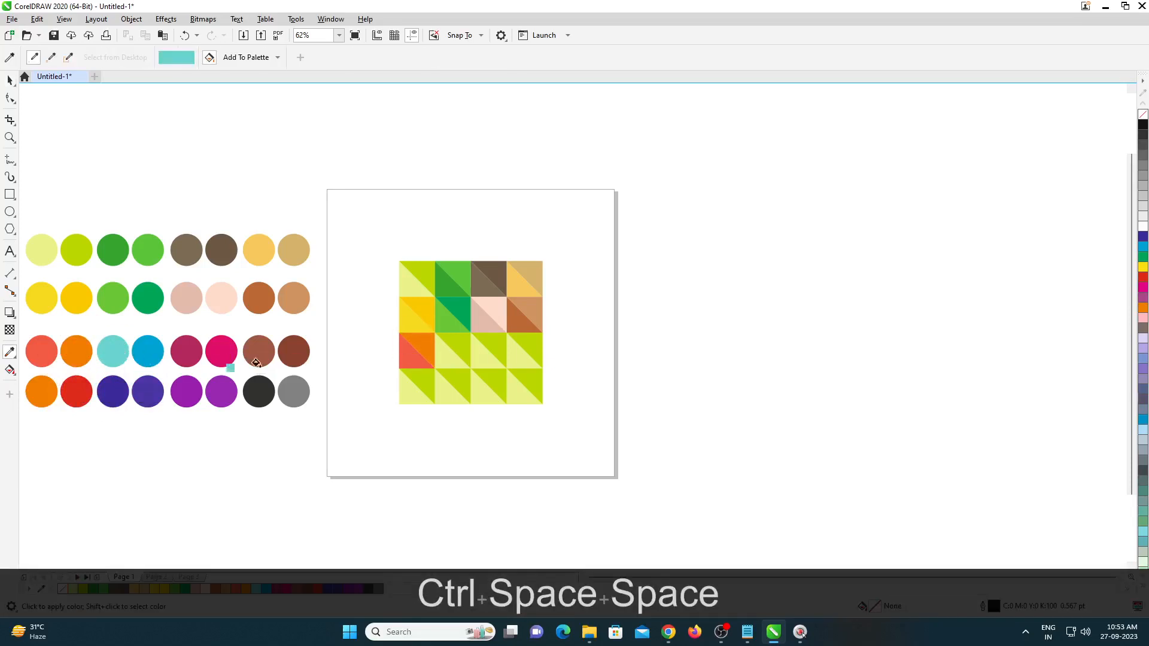
left_click(443, 348)
key("ctrl+space")
key("ctrl+space")
left_click(151, 345)
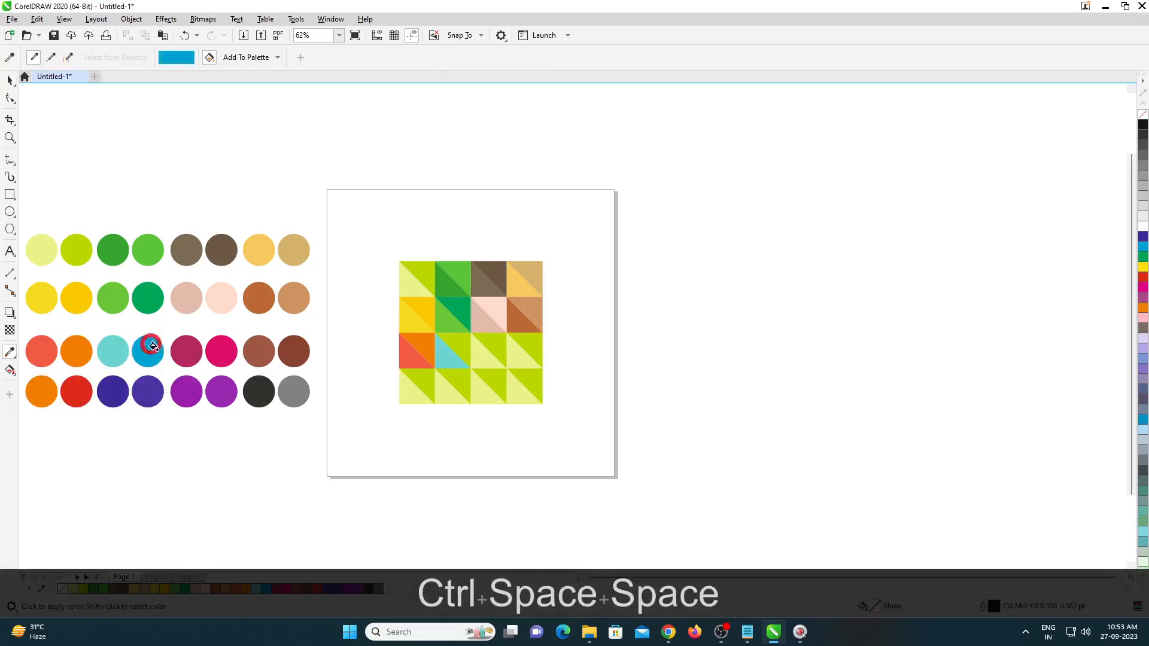
Colour the third row's third tile with sampled dark magenta in the lower triangle and bright pink in the upper.
key("ctrl+space")
key("ctrl+space")
left_click(188, 353)
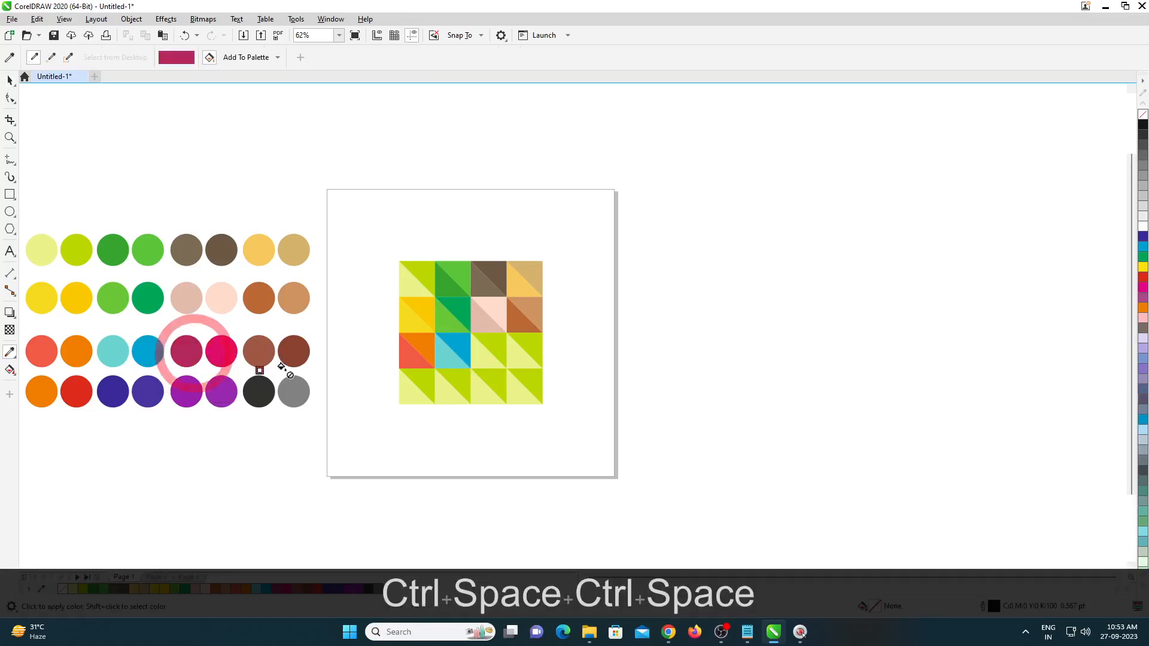
left_click(479, 357)
key("ctrl+space")
key("ctrl+space")
left_click(221, 352)
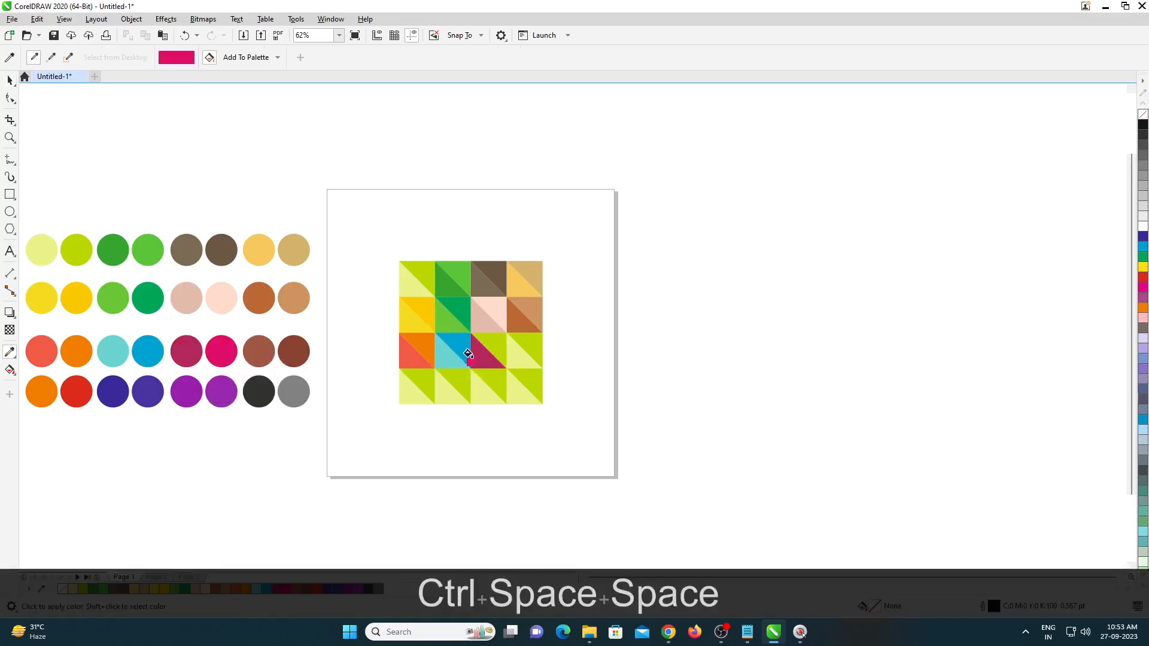
Colour the third row's fourth tile with sampled reddish brown in the lower triangle and dark brown in the upper.
key("ctrl+space")
key("ctrl+space")
left_click(262, 354)
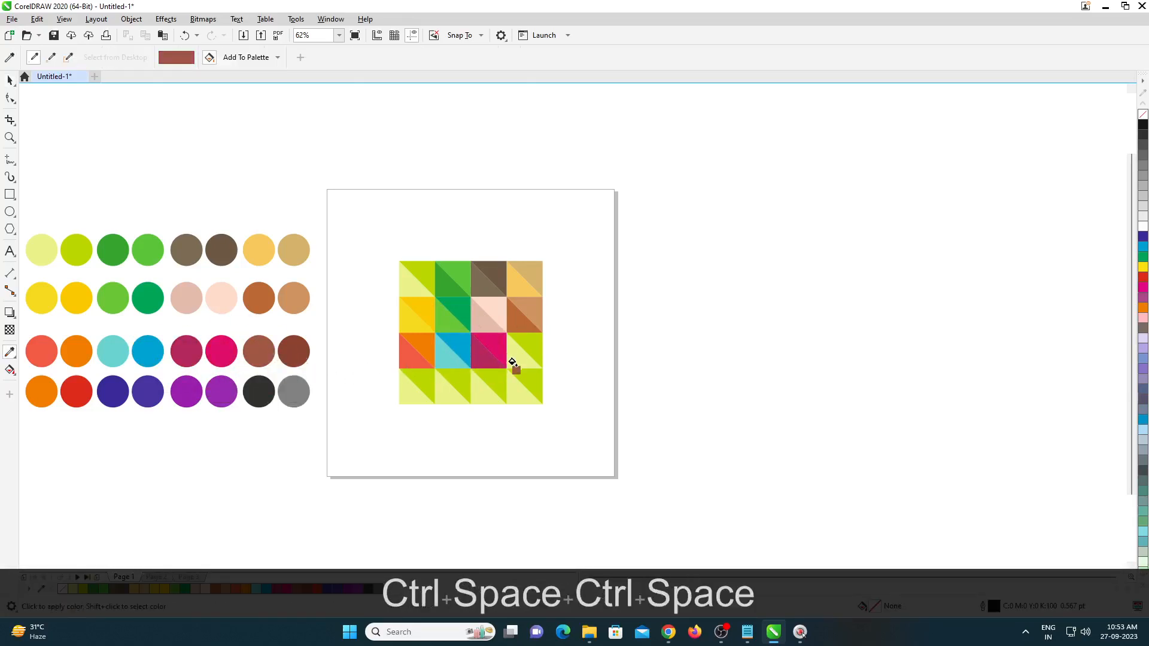
key("ctrl+space")
key("ctrl+space")
left_click(298, 358)
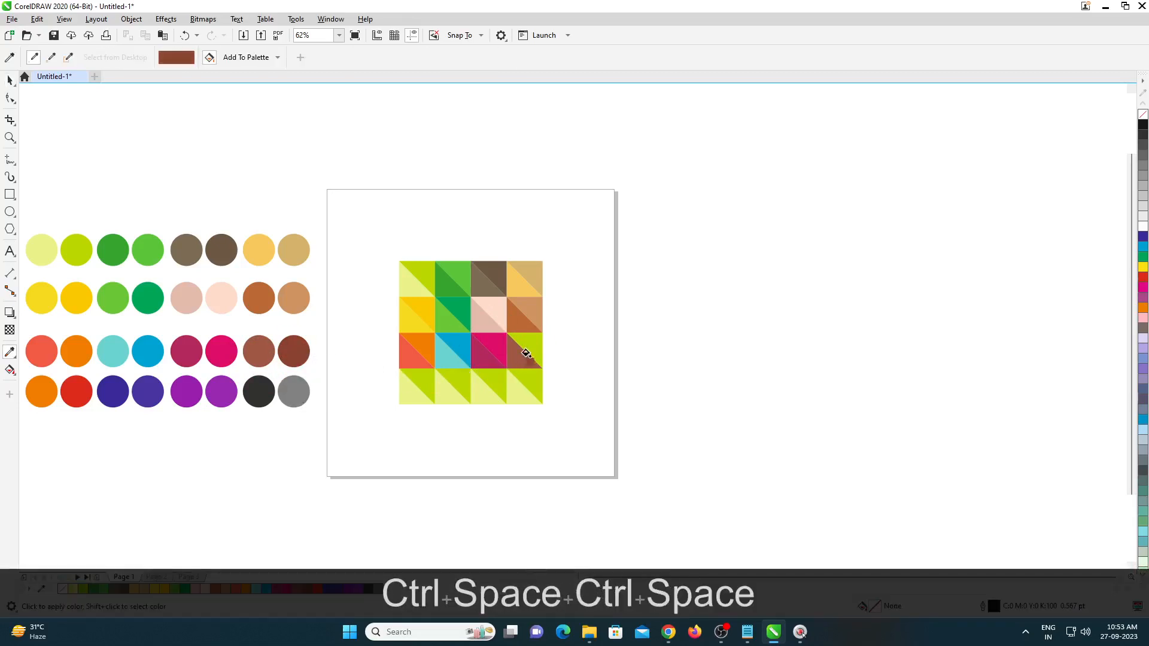
left_click(532, 345)
Colour the fourth row's first tile with sampled orange in the lower triangle and red in the upper.
key("ctrl+space")
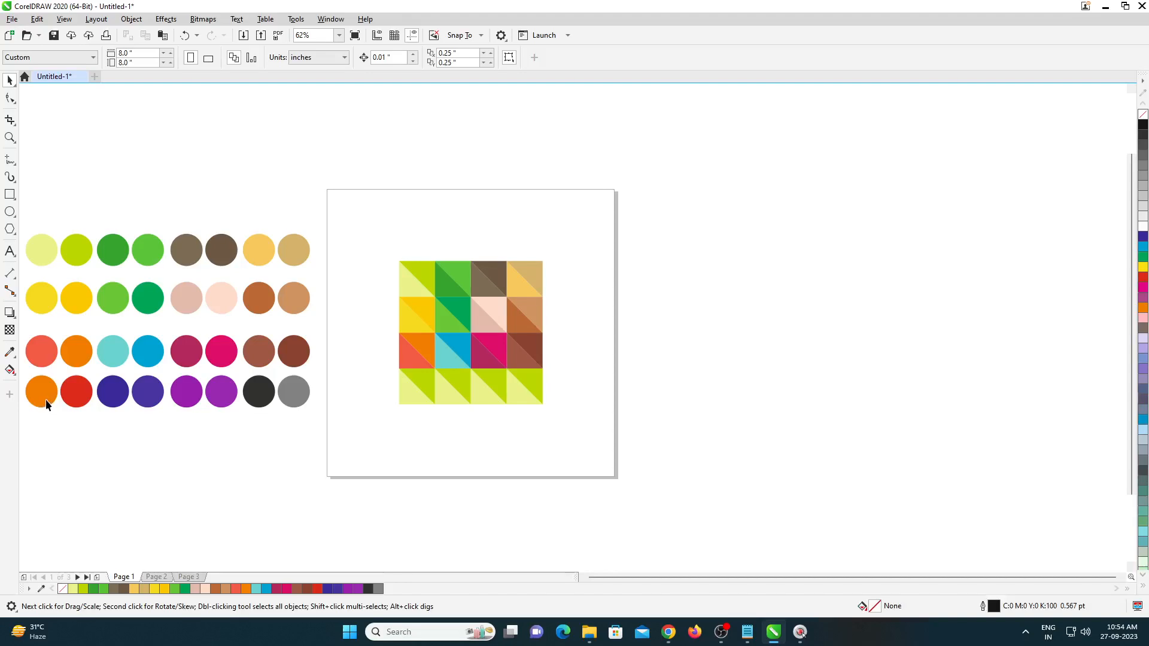
key("ctrl+space")
left_click(43, 395)
left_click(404, 387)
key("ctrl+space")
key("ctrl+space")
left_click(84, 391)
left_click(418, 377)
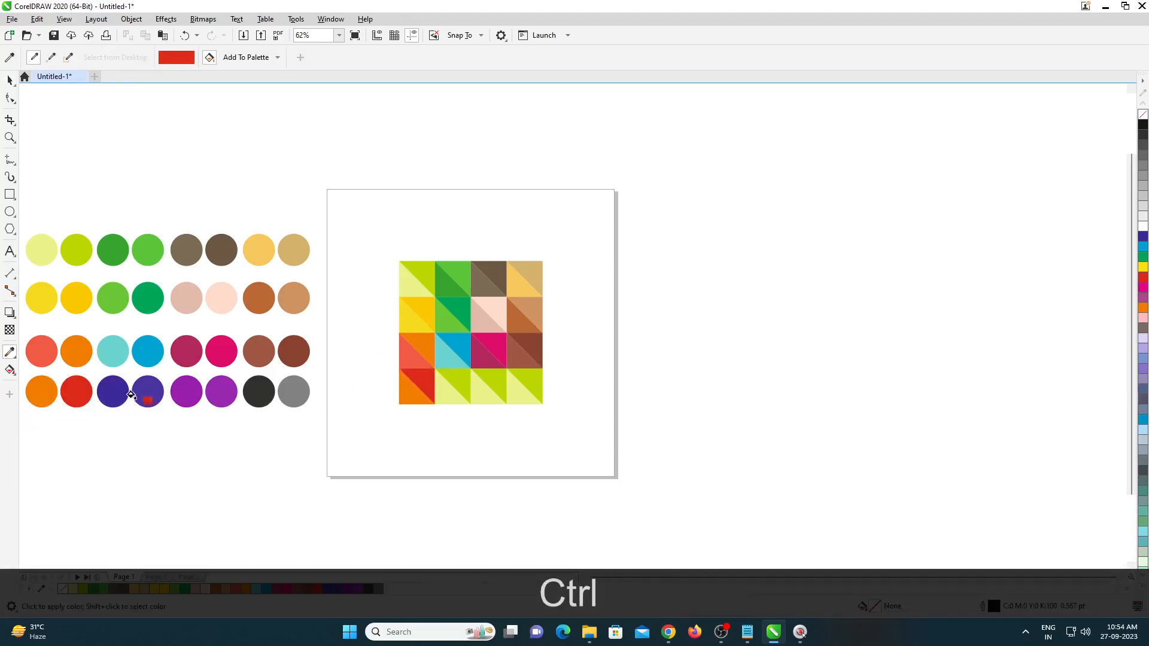
Colour the fourth row's second tile with sampled dark blue in the lower triangle and lighter violet-blue in the upper.
key("ctrl+space")
key("ctrl+space")
left_click(116, 392)
key("ctrl+space")
key("ctrl+space")
left_click(151, 392)
left_click(457, 379)
Colour the fourth row's third tile with sampled purple in the lower triangle and lighter purple in the upper.
key("ctrl+space")
left_click(226, 395)
key("ctrl+space")
key("ctrl+space")
key("ctrl+space")
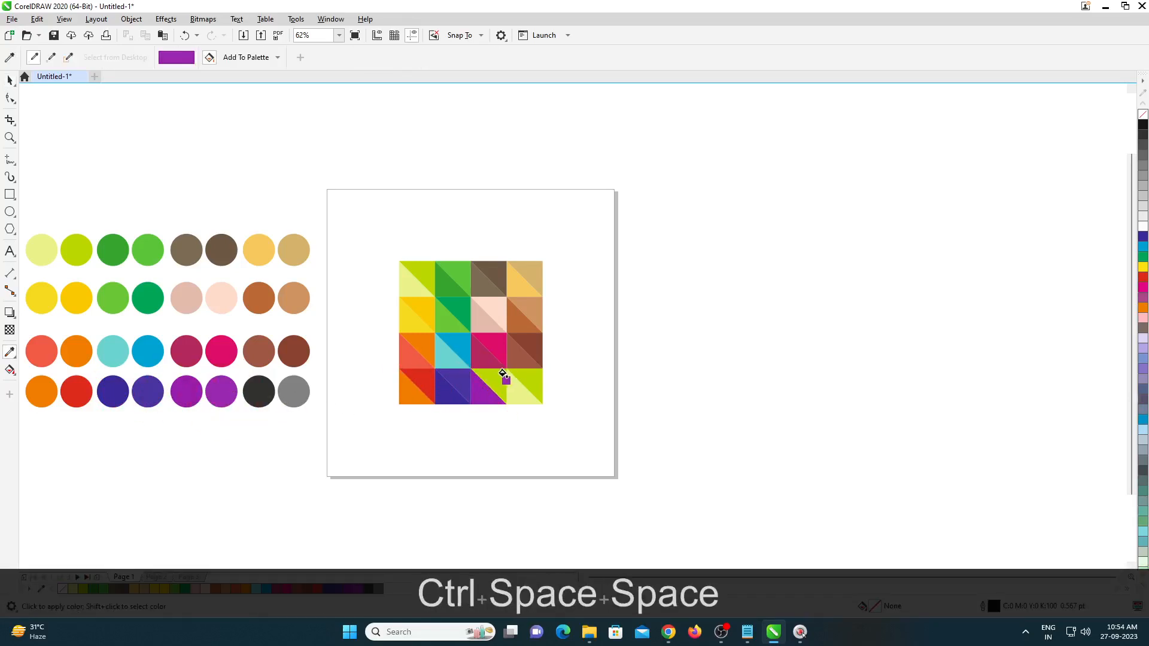
Colour the fourth row's fourth tile with sampled charcoal in the lower triangle and grey in the upper.
key("ctrl+space")
left_click(258, 392)
key("ctrl+space")
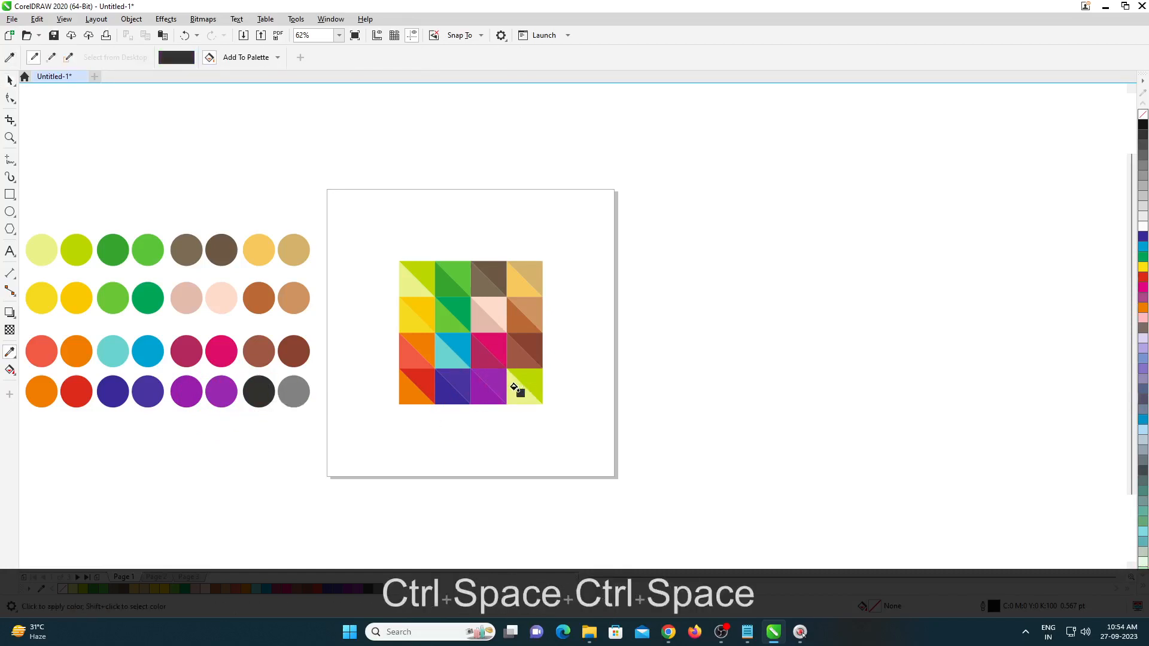
left_click(516, 388)
key("ctrl+space")
left_click(293, 392)
key("ctrl+space")
left_click(518, 373)
key("ctrl+space")
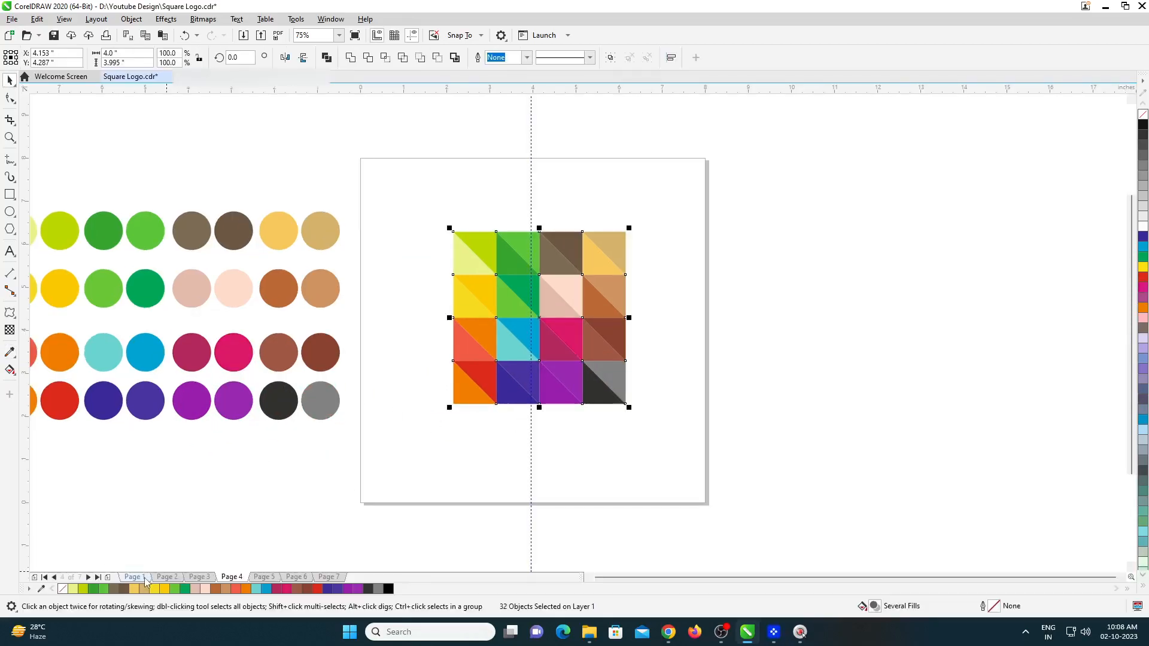
Move the coloured grid from Page 4 to Page 1 and rotate it 45 degrees clockwise into a diamond.
key("ctrl+x")
key("ctrl+v")
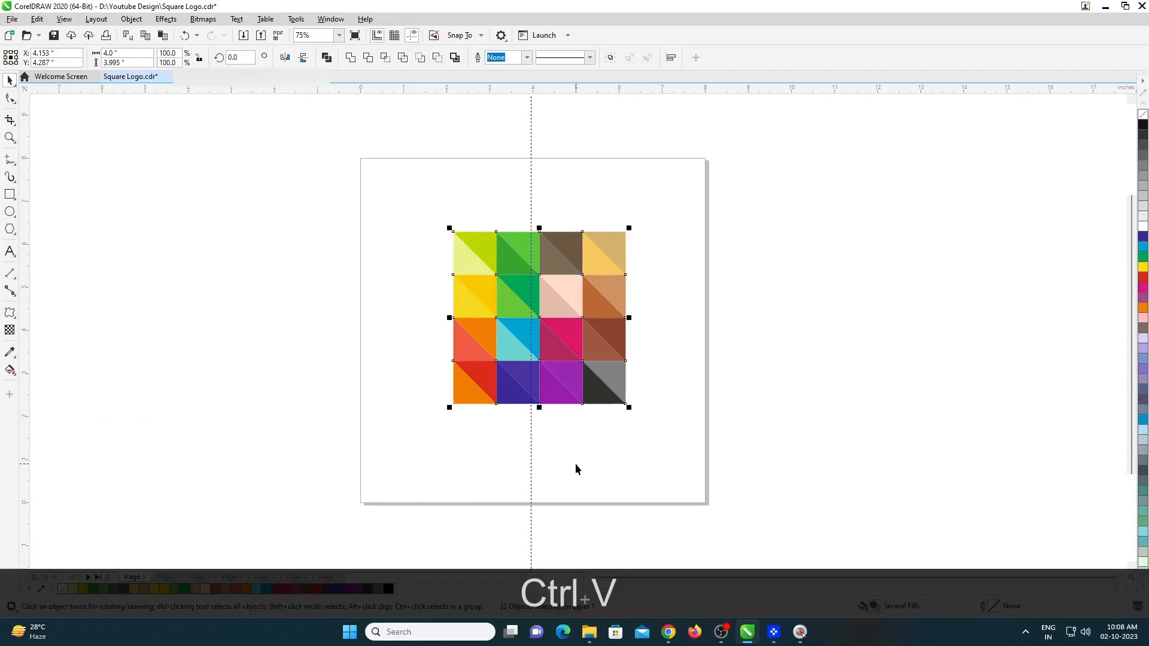
left_click_drag(383, 219, 769, 465)
left_click(544, 317)
left_click_drag(629, 224, 662, 317)
left_click(841, 465)
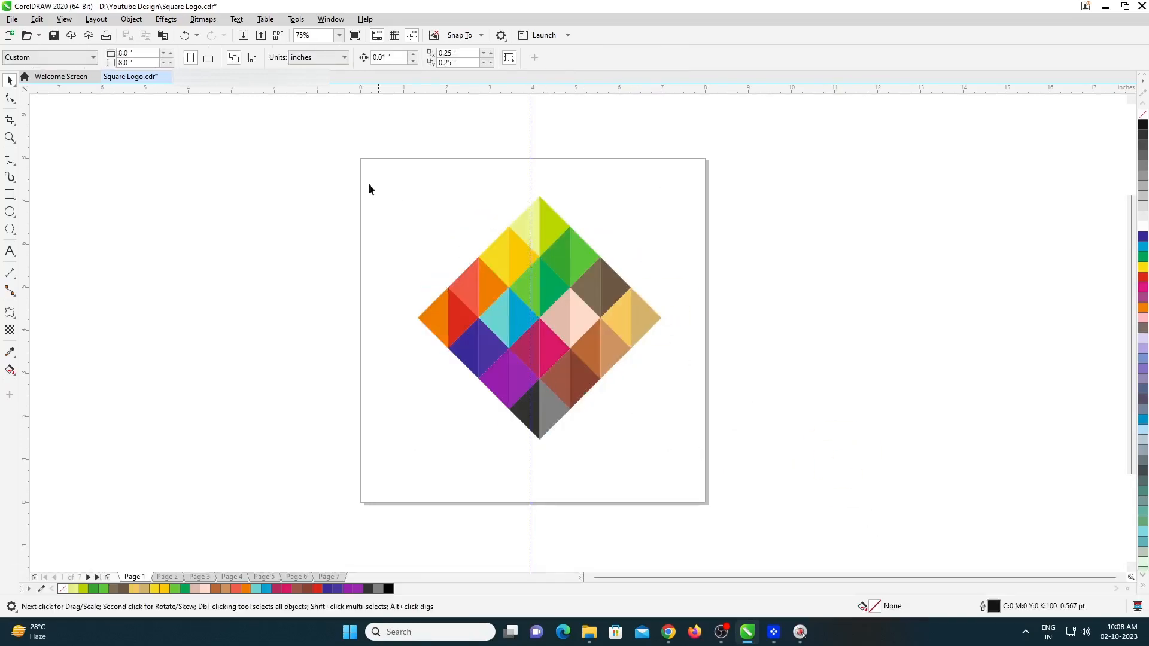
Rotate the two-triangle yellow tile 90 degrees clockwise so its dividing line runs horizontally.
scroll(506, 259, "up", 2)
left_click(498, 243)
scroll(492, 294, "down", 1)
left_click(471, 249, "shift")
scroll(506, 252, "up", 1)
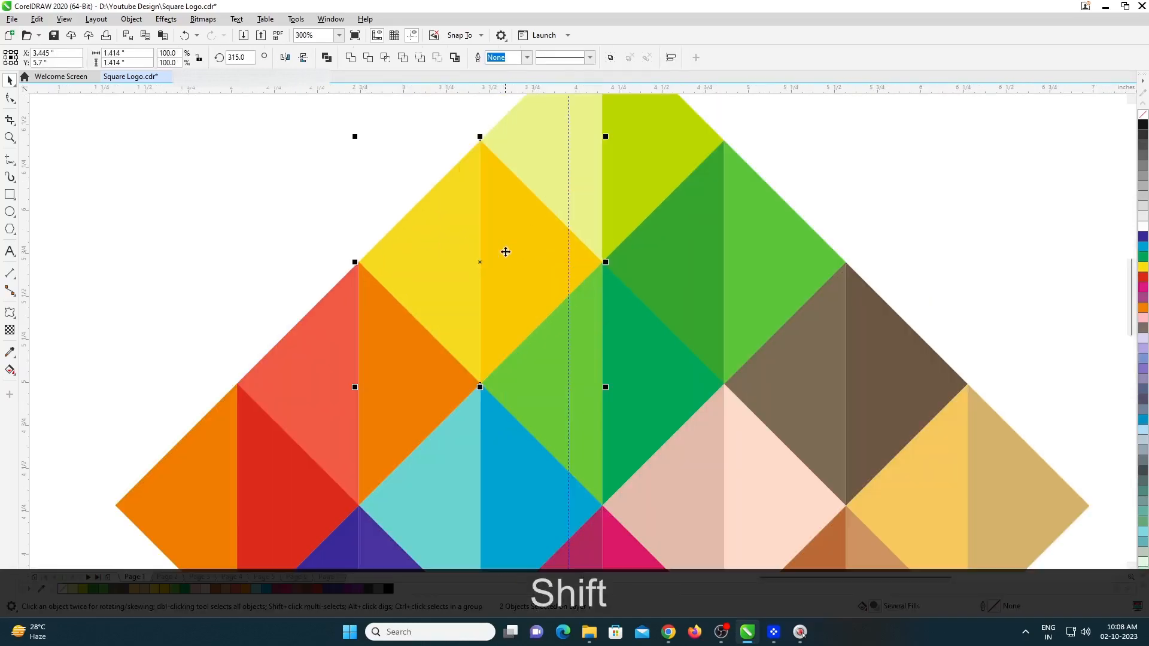
left_click(498, 237)
left_click_drag(609, 133, 606, 384)
Rotate the two-tone green tile on the diamond's upper-right edge 90 degrees clockwise, darker triangle on top.
left_click(680, 259)
left_click(744, 259, "shift")
scroll(727, 317, "down", 1)
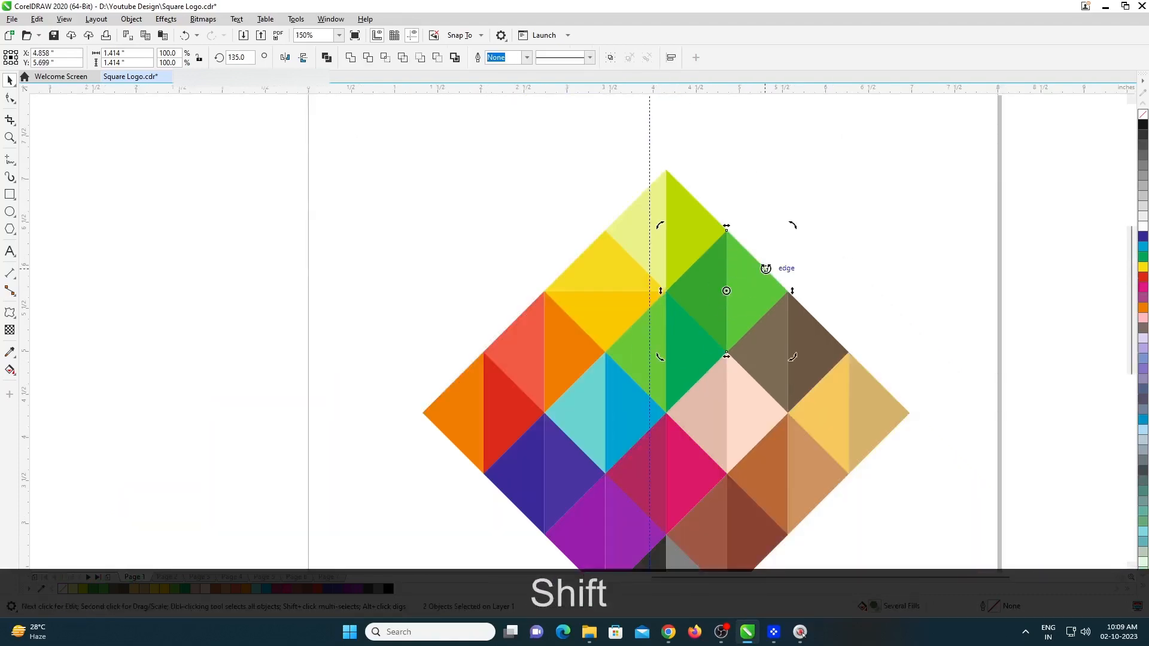
scroll(766, 268, "up", 1)
left_click_drag(810, 198, 777, 409)
scroll(569, 335, "down", 2)
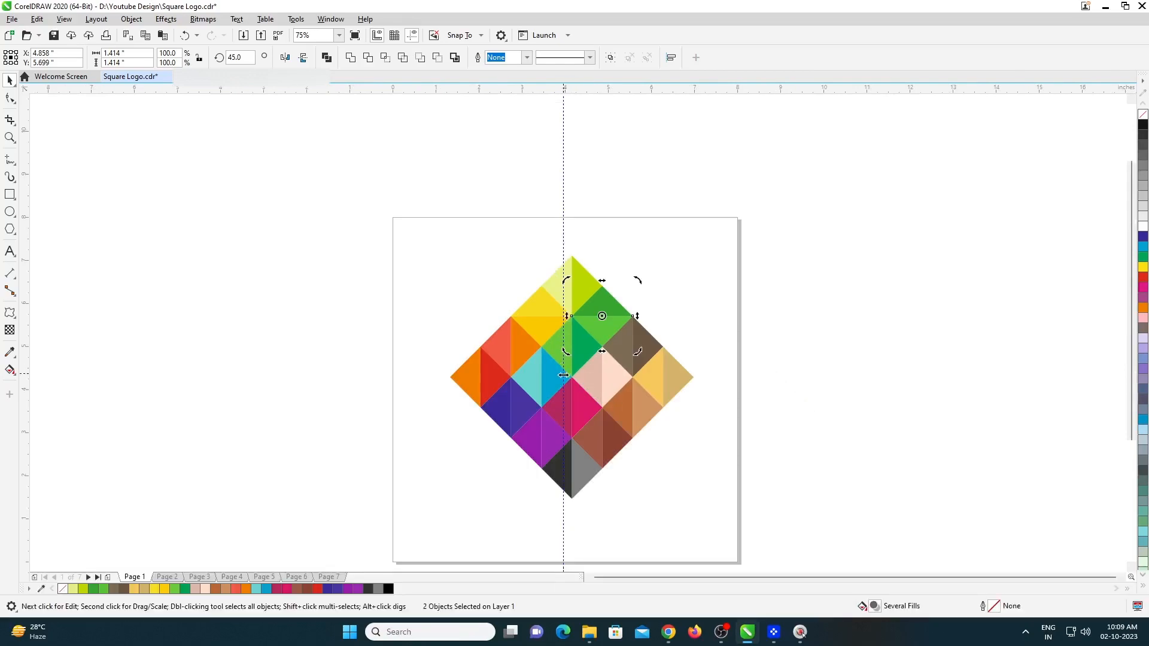
Rotate the orange-red tile at the diamond's left corner and the turquoise-blue tile 90 degrees clockwise each.
left_click(508, 401)
scroll(485, 391, "up", 1)
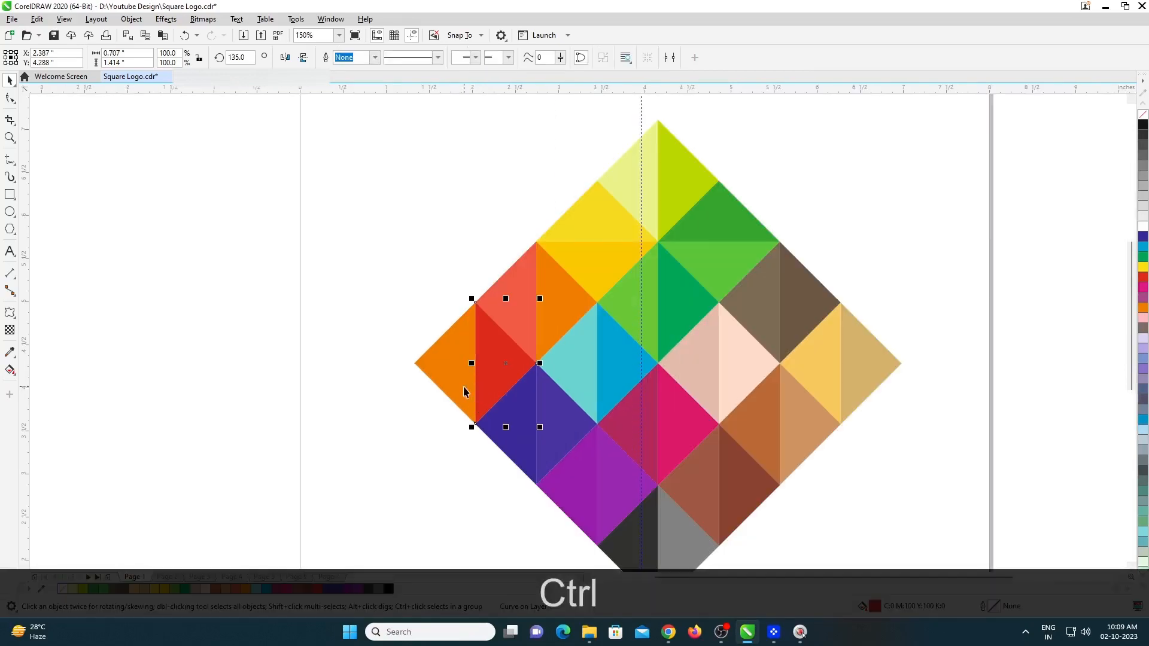
left_click(500, 376, "shift")
left_click(485, 345)
left_click_drag(540, 299, 528, 417)
left_click(577, 367)
left_click(620, 363, "shift")
left_click(620, 363)
left_click_drag(663, 296, 682, 389)
Rotate the dusty pink-peach tile and the yellow-tan tile at the diamond's right corner 90 degrees clockwise each.
left_click(702, 374)
left_click(744, 366, "shift")
left_click(717, 363)
left_click_drag(783, 298, 762, 403)
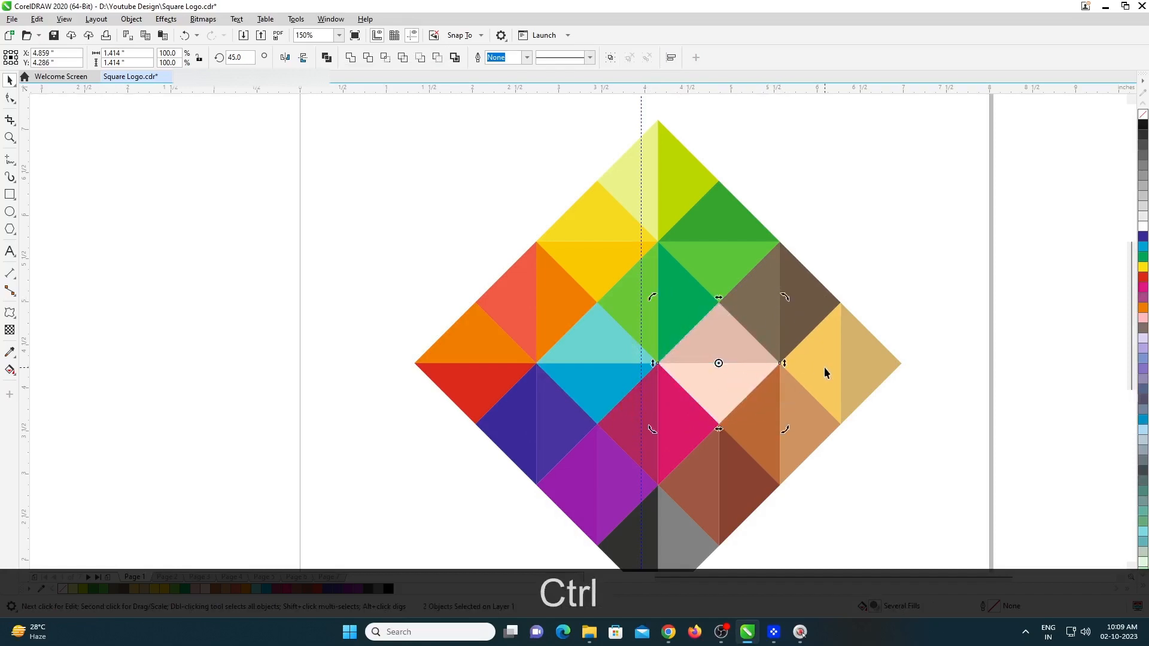
left_click(825, 372)
left_click(873, 371, "shift")
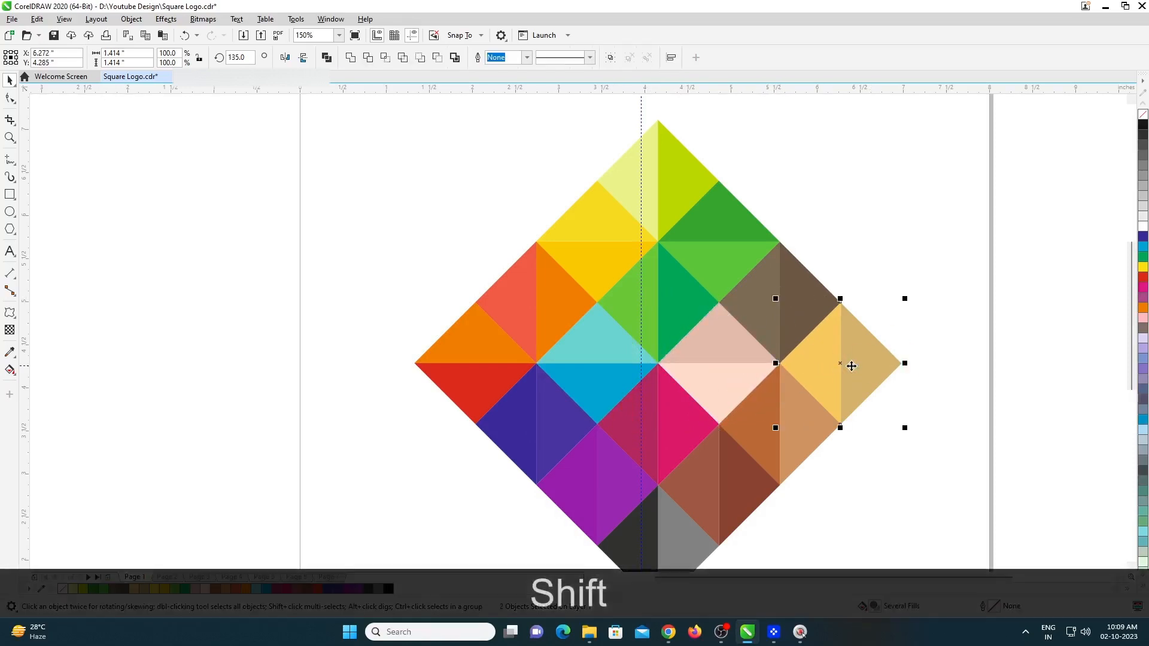
left_click_drag(909, 294, 886, 415)
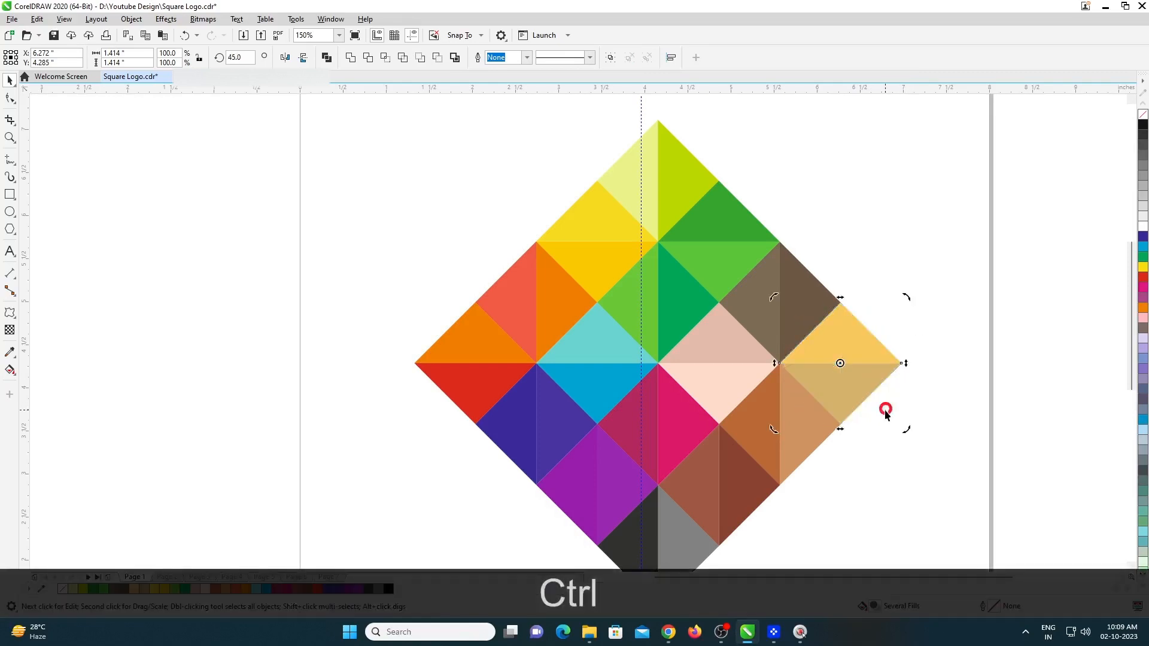
Rotate the two-triangle purple tile on the diamond's lower-left edge 90 degrees clockwise.
left_click(597, 464)
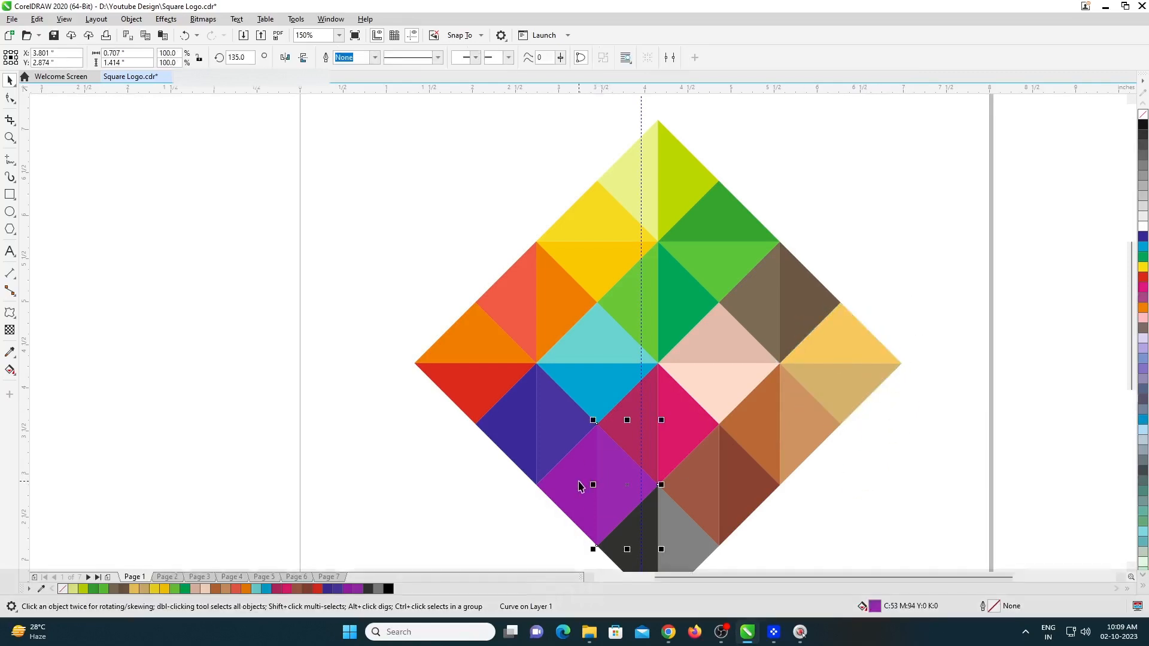
left_click(594, 460, "shift")
left_click(598, 481)
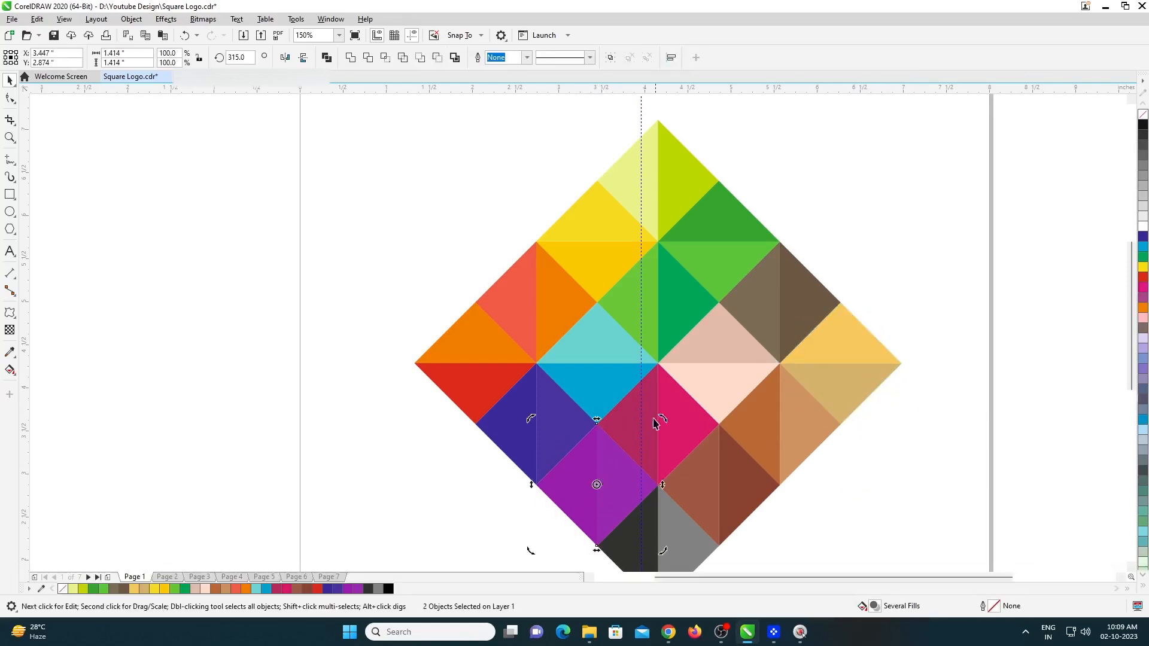
left_click_drag(665, 416, 631, 513)
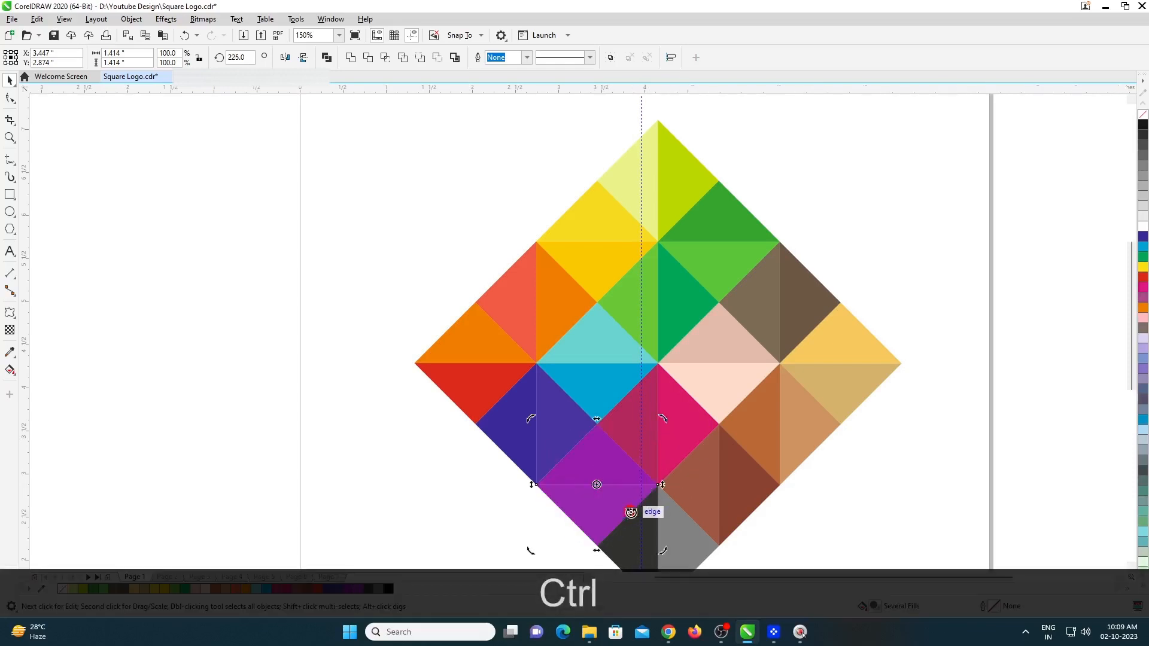
left_click(712, 481)
left_click(731, 488, "shift")
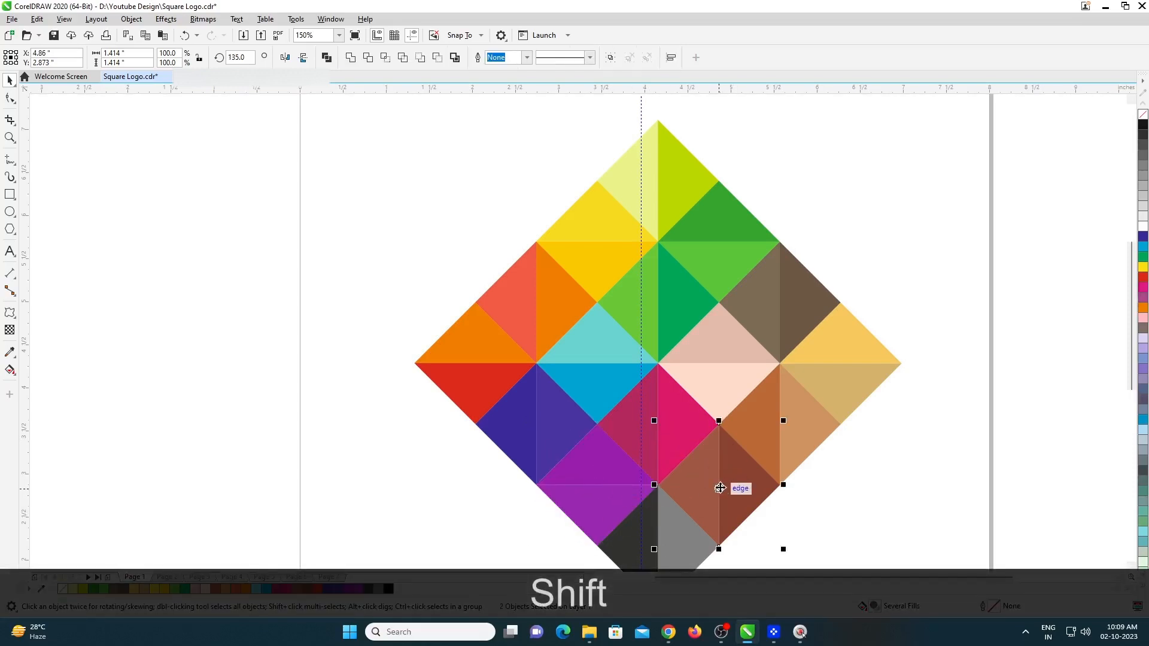
left_click_drag(785, 416, 795, 462)
key("ctrl+z")
Rotate the reddish-brown and dark brown tile on the diamond's lower-right edge 90 degrees clockwise.
left_click(725, 484)
left_click(712, 481, "shift")
left_click_drag(785, 419, 758, 518)
Group all 32 triangles of the diamond.
scroll(578, 238, "down", 2)
left_click_drag(386, 137, 869, 447)
key("ctrl")
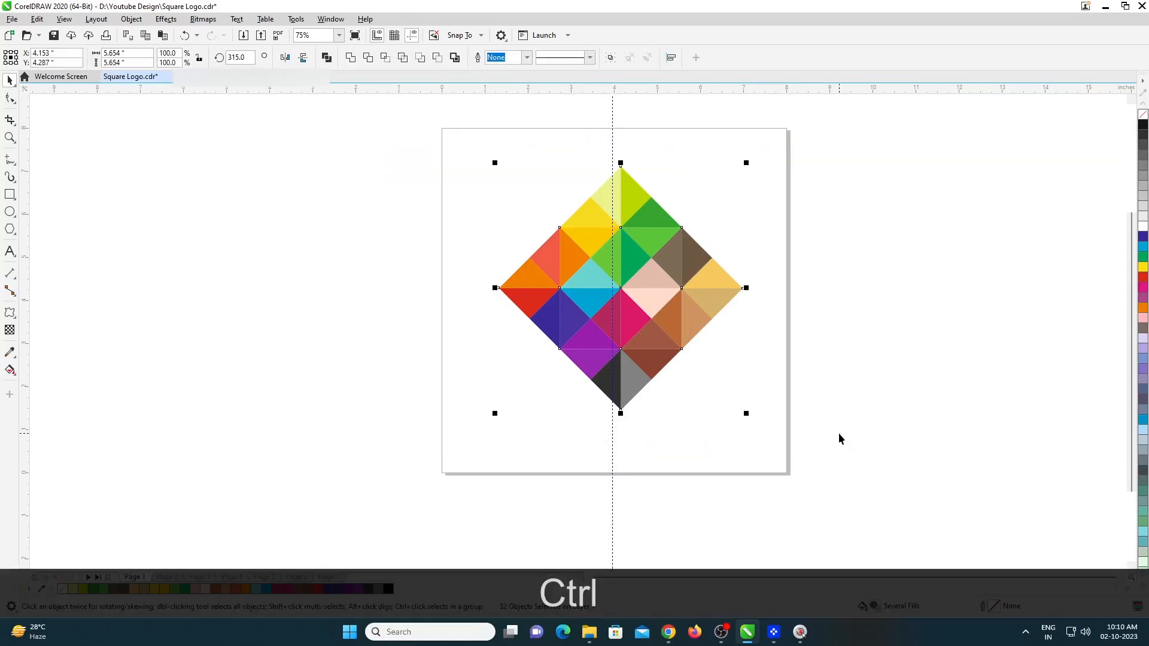
key("ctrl+g")
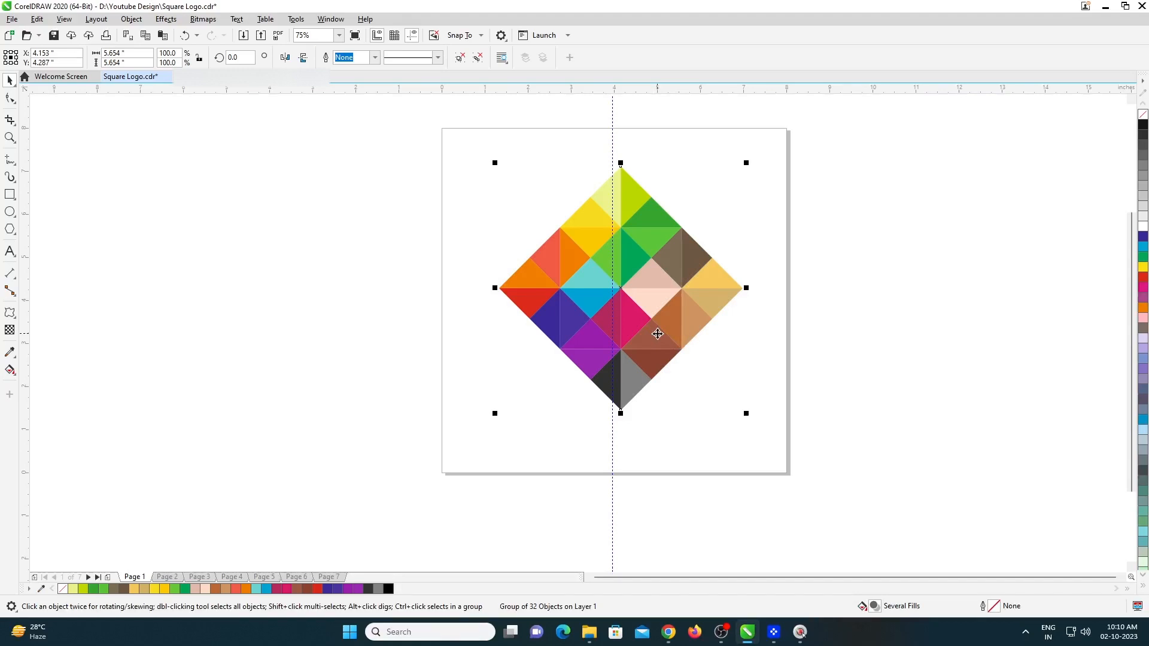
Duplicate the diamond group in place and group the two stacked copies together.
key("KP_Add")
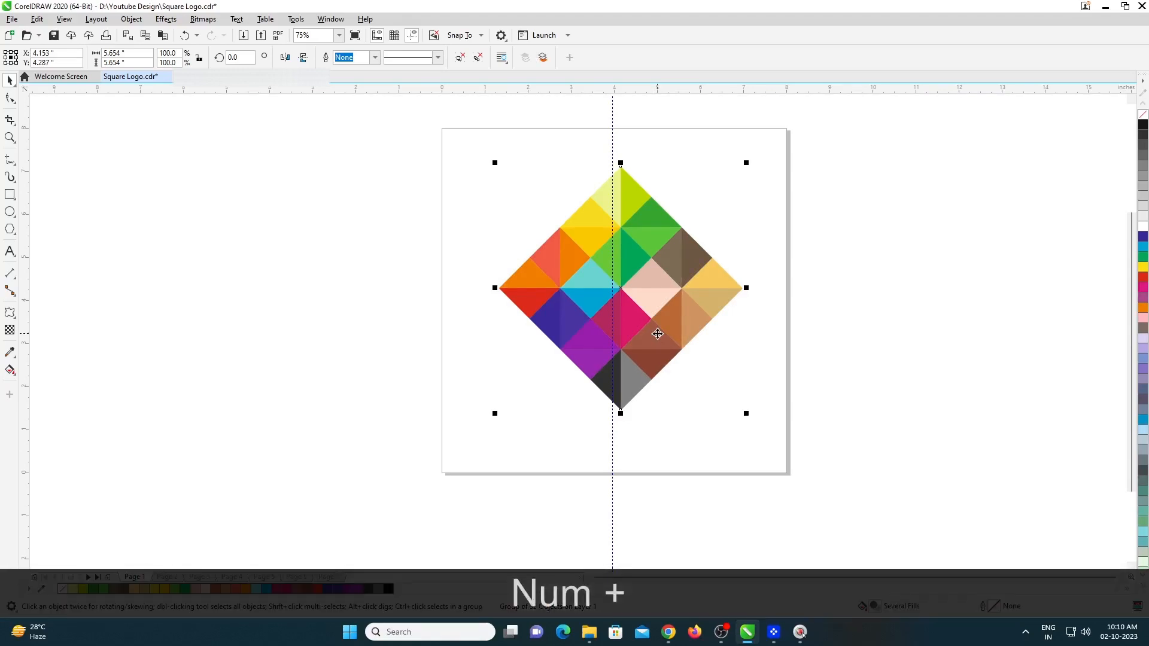
left_click(456, 171)
left_click_drag(943, 533, 920, 453)
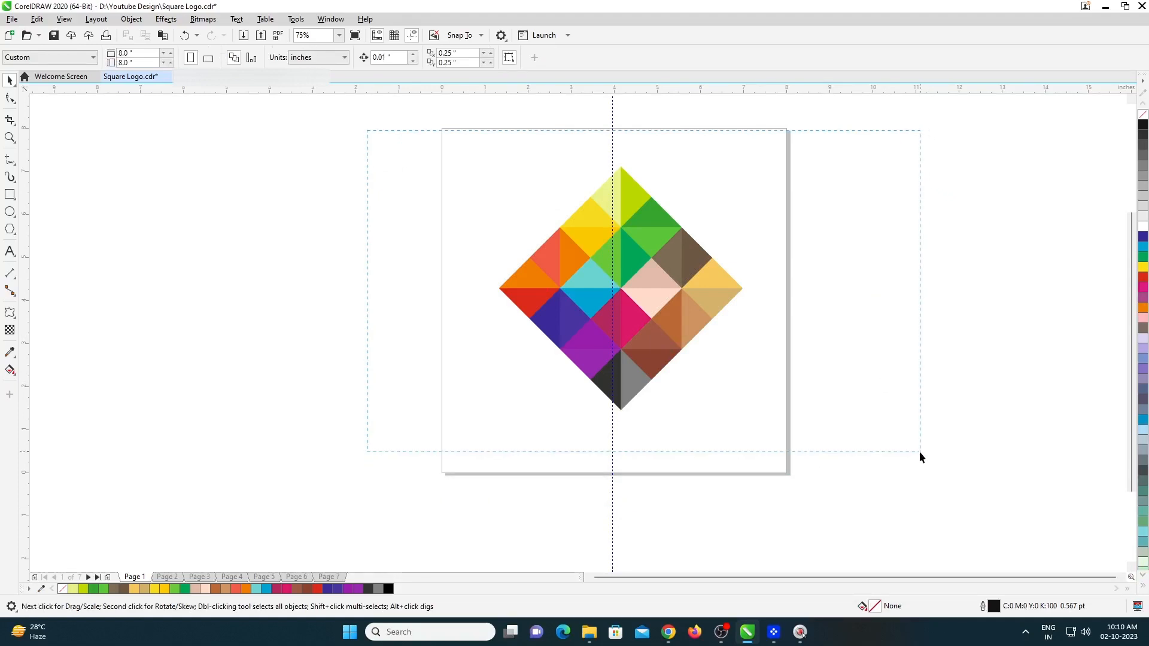
left_click_drag(919, 452, 919, 452)
key("ctrl+g")
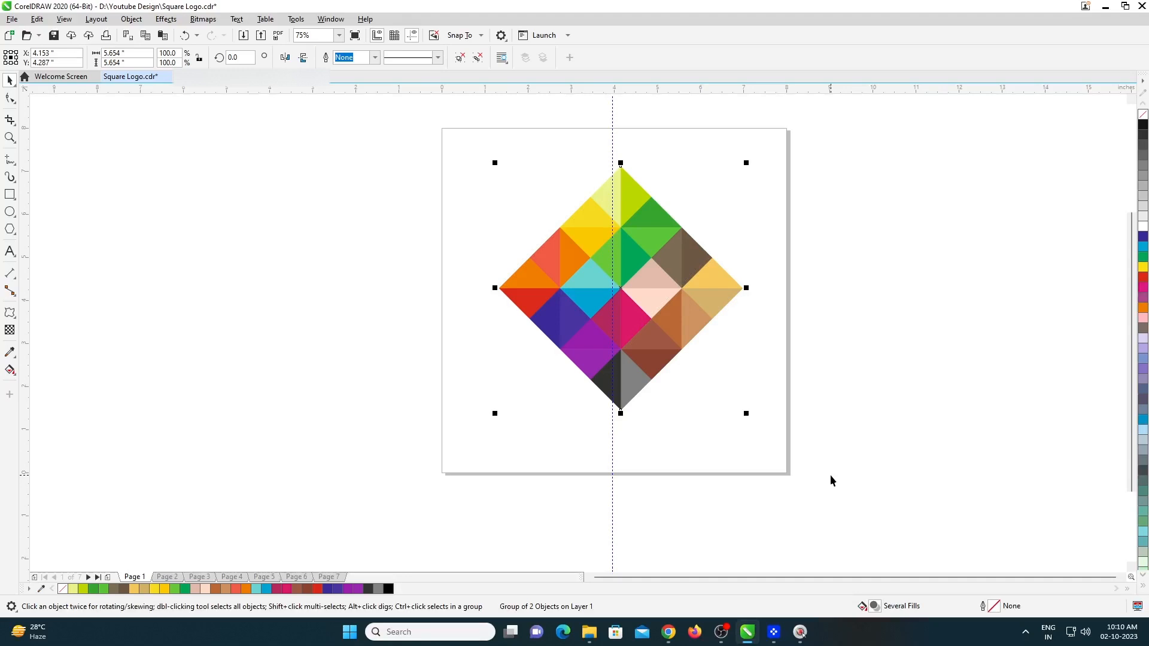
Scale the diamond group down to about 3.97 inches wide and centre it on the vertical guideline in the page's upper half.
left_click_drag(678, 303, 673, 285)
left_click_drag(741, 398, 701, 364)
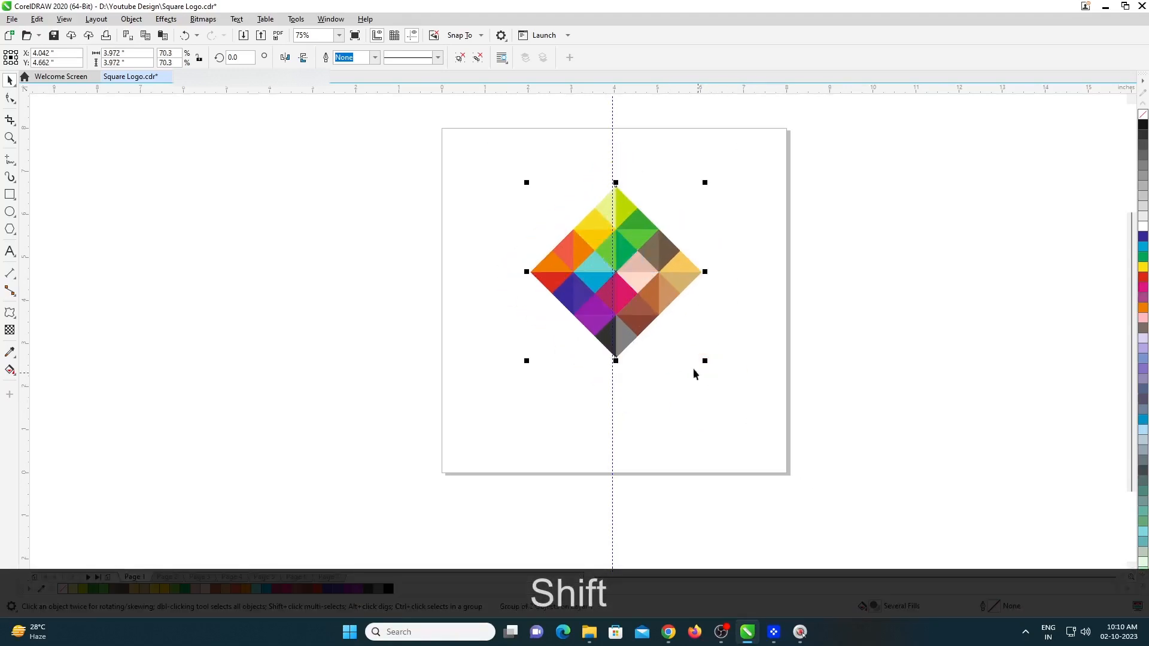
left_click(791, 401)
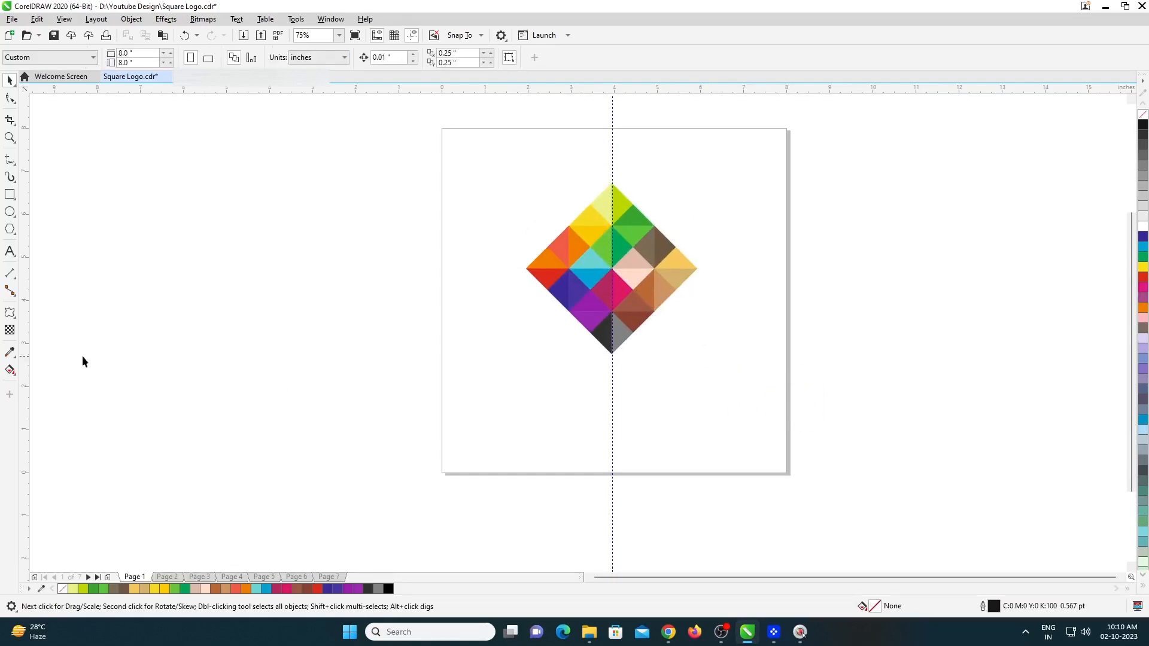
Add the artistic text "COMPANY NAME" below the diamond.
left_click(10, 251)
left_click(527, 398)
key("Caps_Lock")
type("COMPANY NAME")
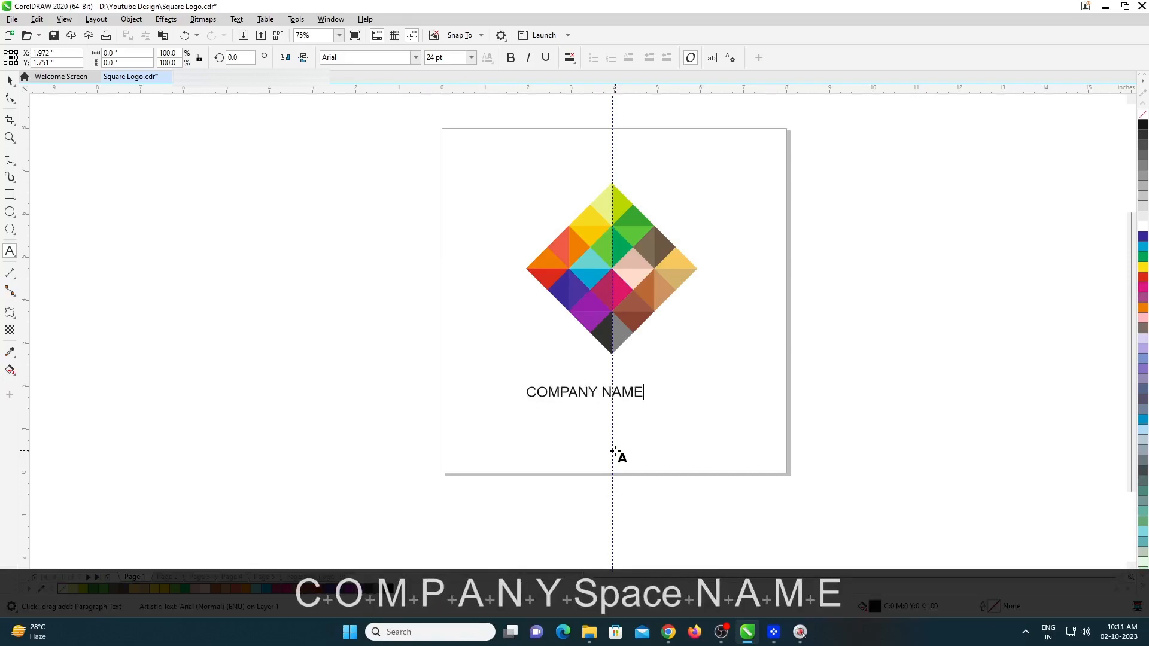
Enlarge the COMPANY NAME text to about 60 pt just below the diamond and set its font to Impact.
key("ctrl+space")
left_click_drag(634, 394, 757, 429)
key("Caps_Lock")
left_click(685, 377, "shift")
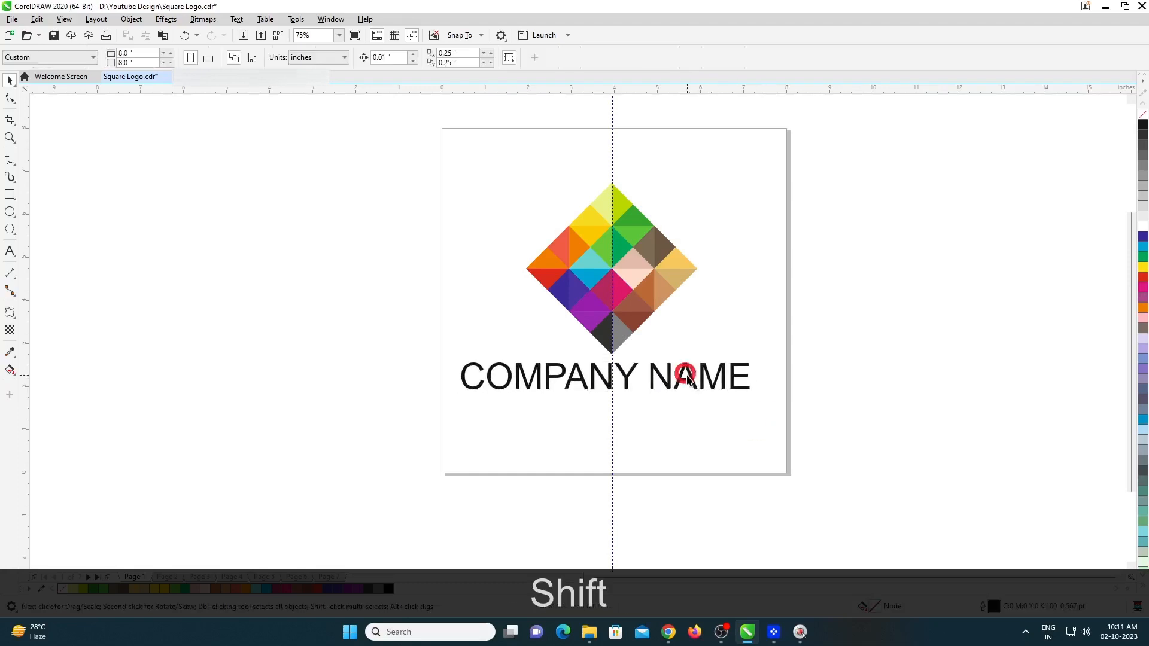
left_click_drag(693, 381, 692, 383)
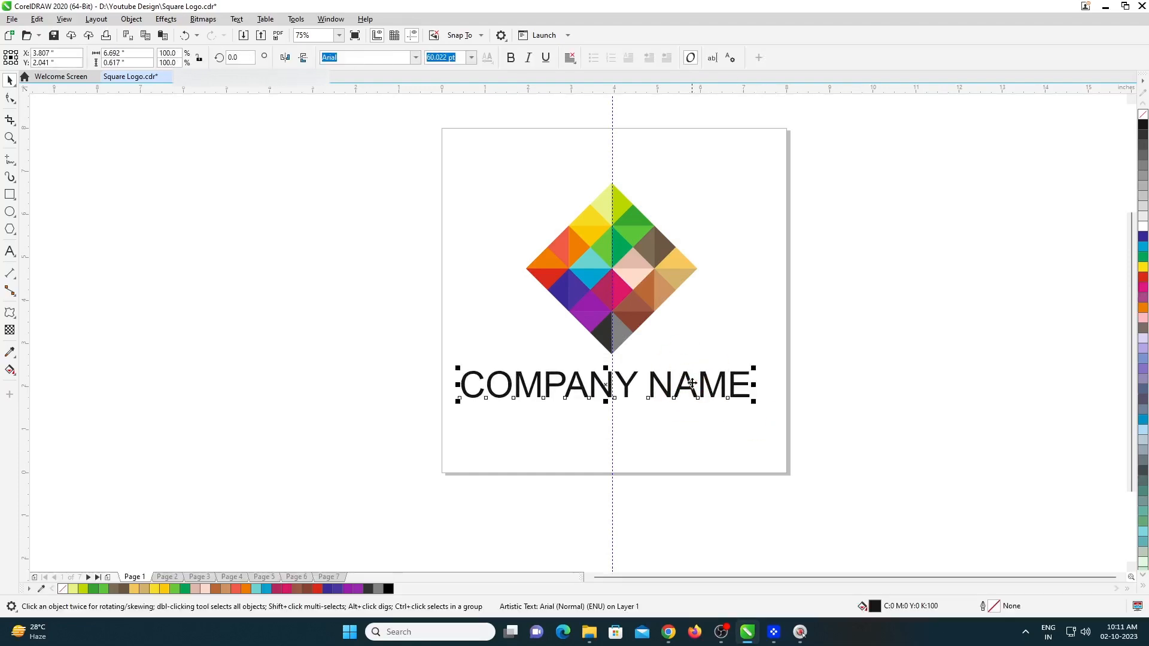
left_click(416, 57)
left_click(359, 93)
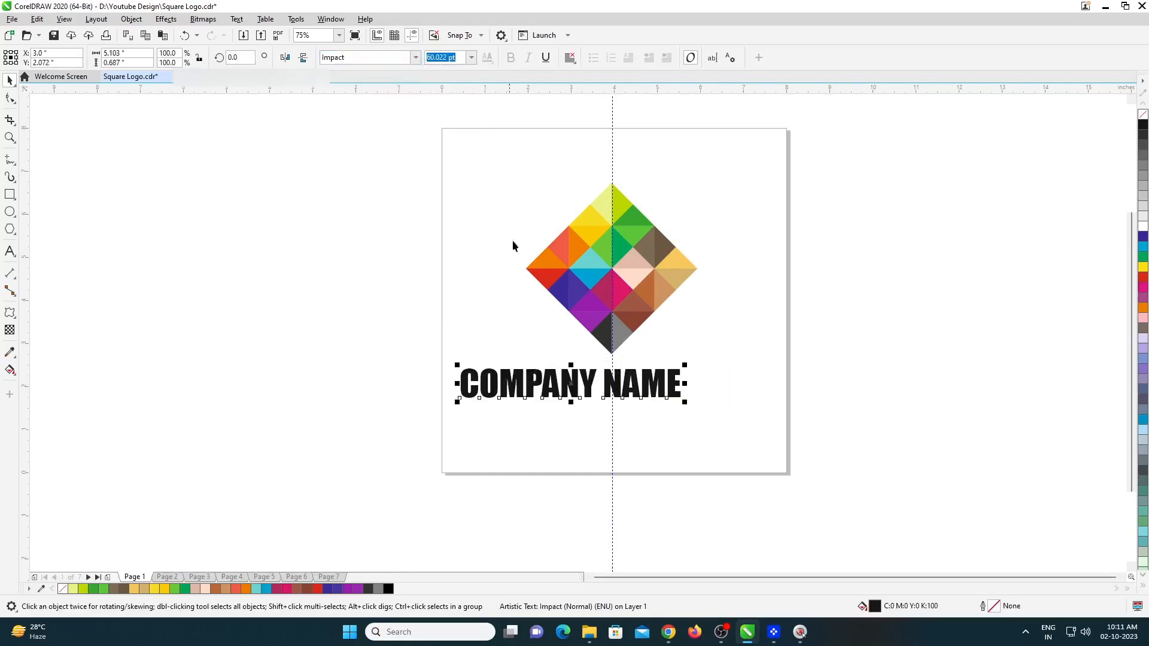
Centre the COMPANY NAME text horizontally under the diamond and break it apart into separate words.
left_click(616, 323, "shift")
key("c")
left_click(808, 347)
left_click(655, 388)
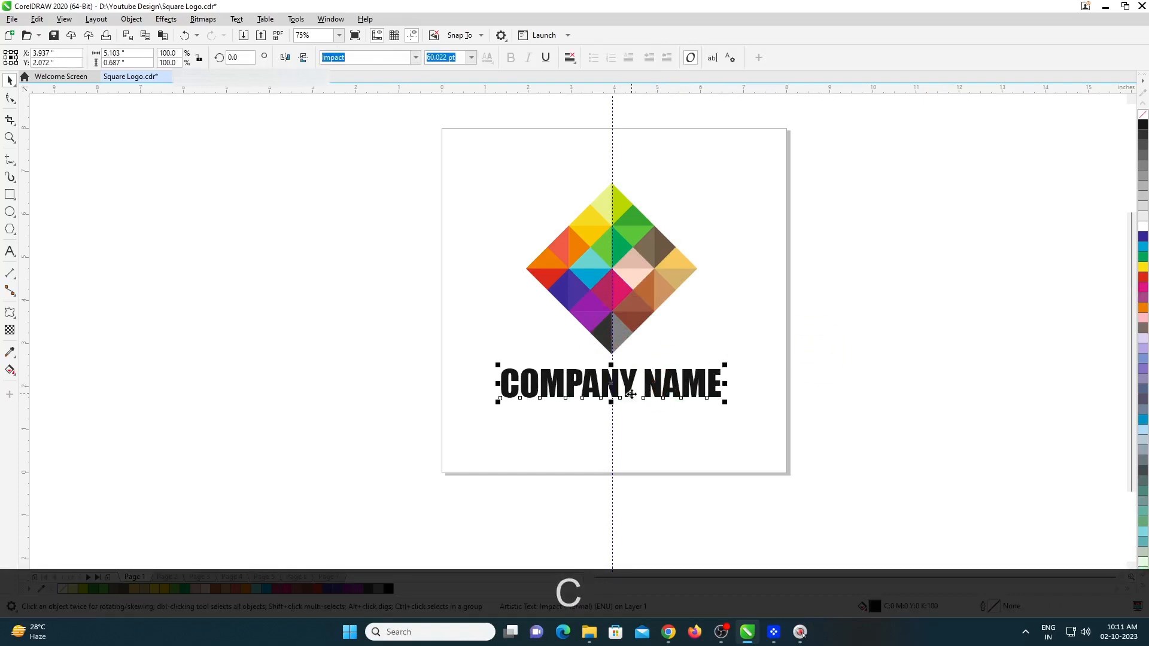
key("ctrl+k")
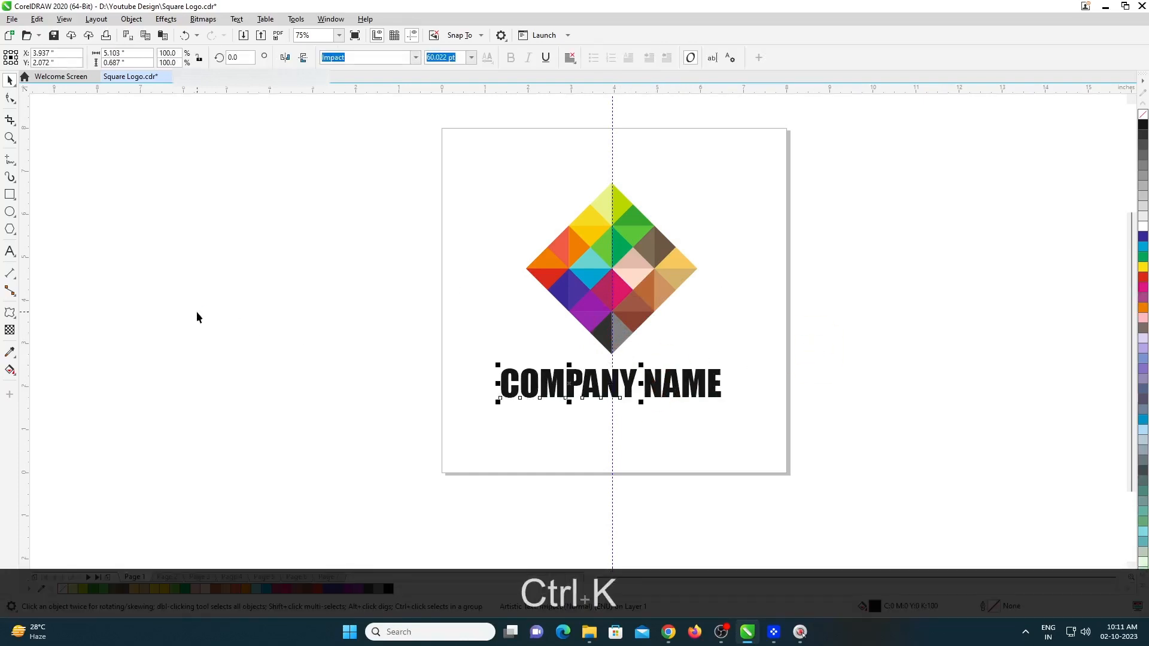
Fill the word COMPANY with the red and the word NAME with the dark green sampled from the diamond's tiles.
left_click(10, 353)
left_click(543, 276)
scroll(581, 386, "up", 2)
left_click(581, 384)
scroll(581, 384, "down", 2)
key("ctrl+space")
key("ctrl+space")
left_click(585, 202)
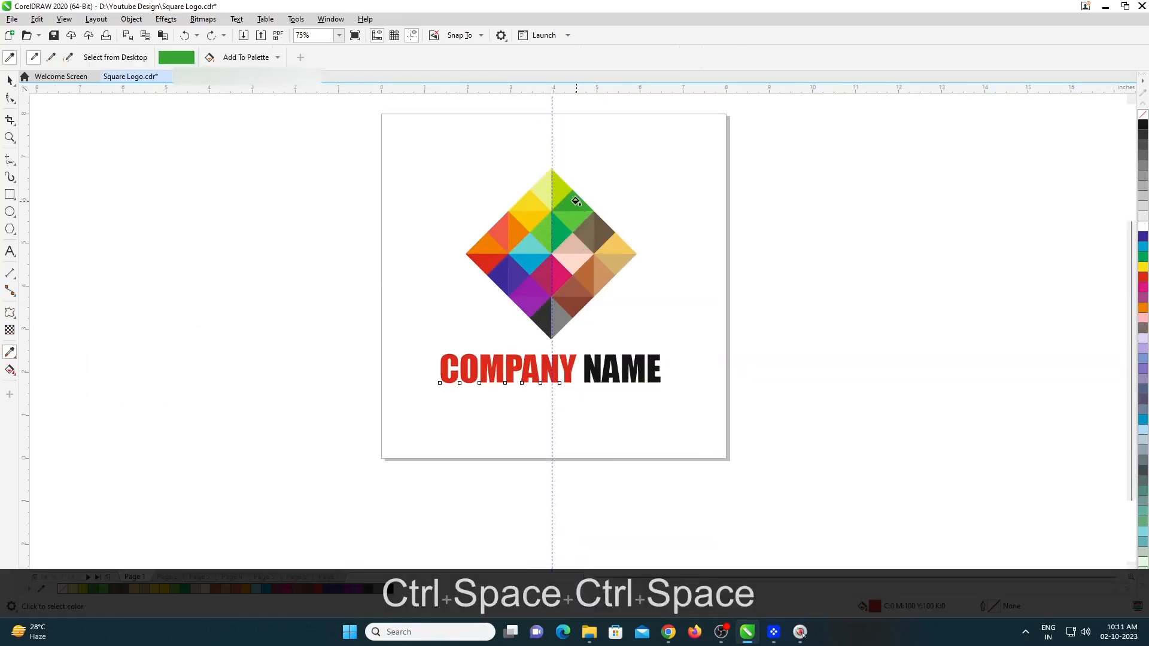
left_click(586, 360)
key("ctrl+space")
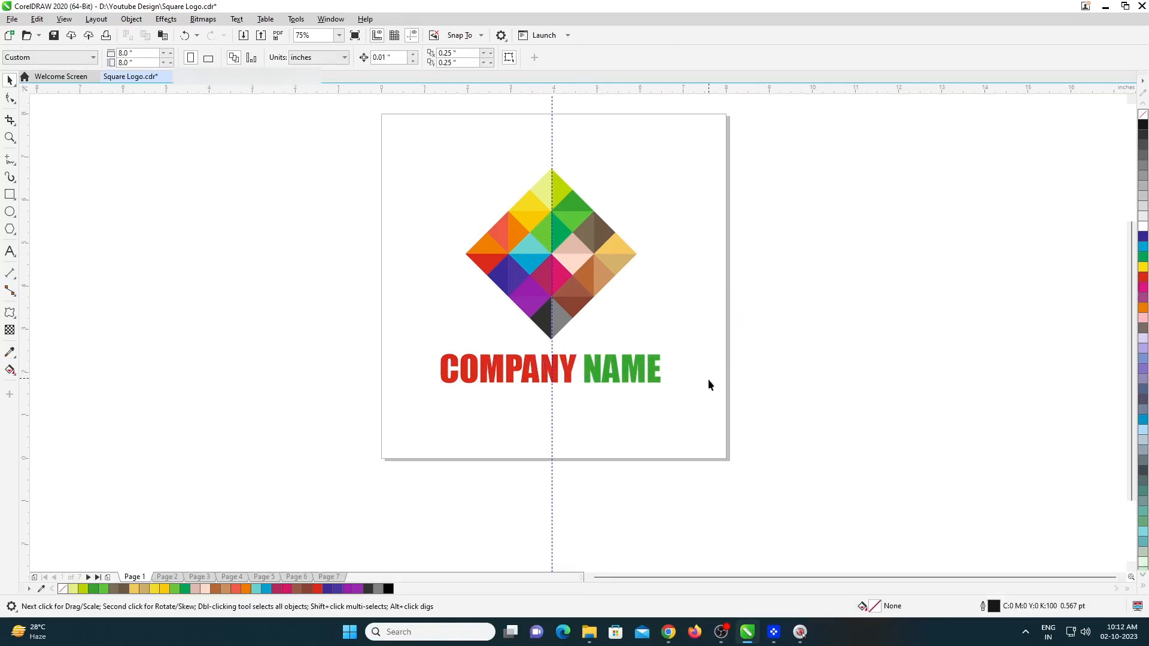
Copy the diamond and both words, and insert one 8 by 8 inch page before page 1.
key("ctrl+a")
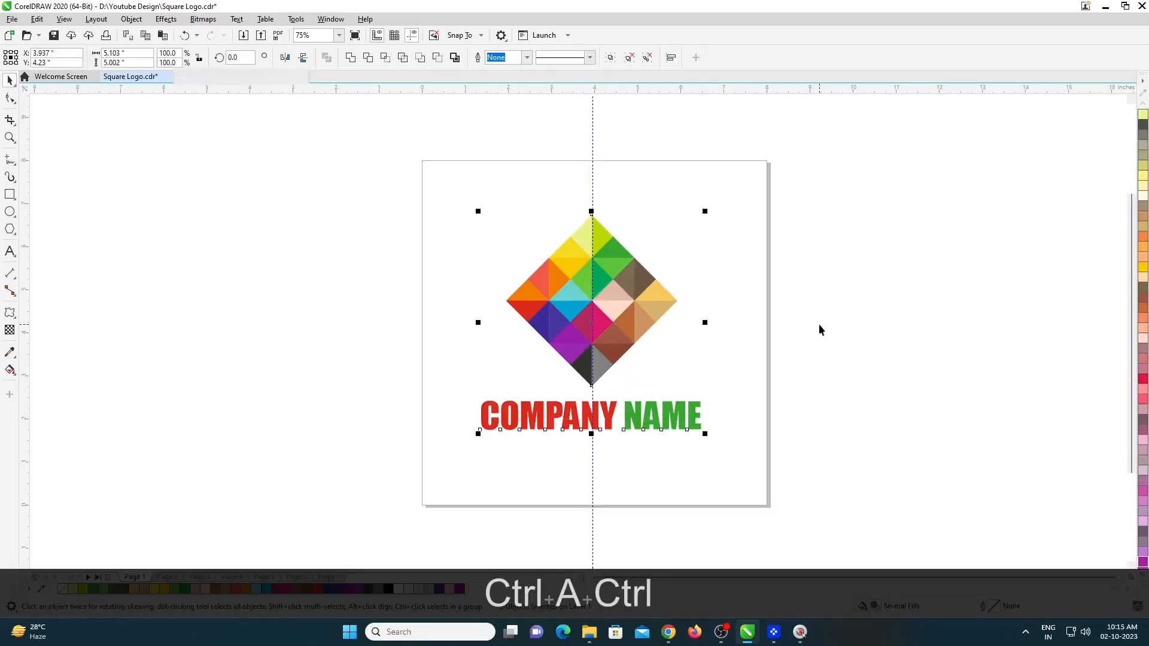
key("ctrl+c")
key("Page_Up")
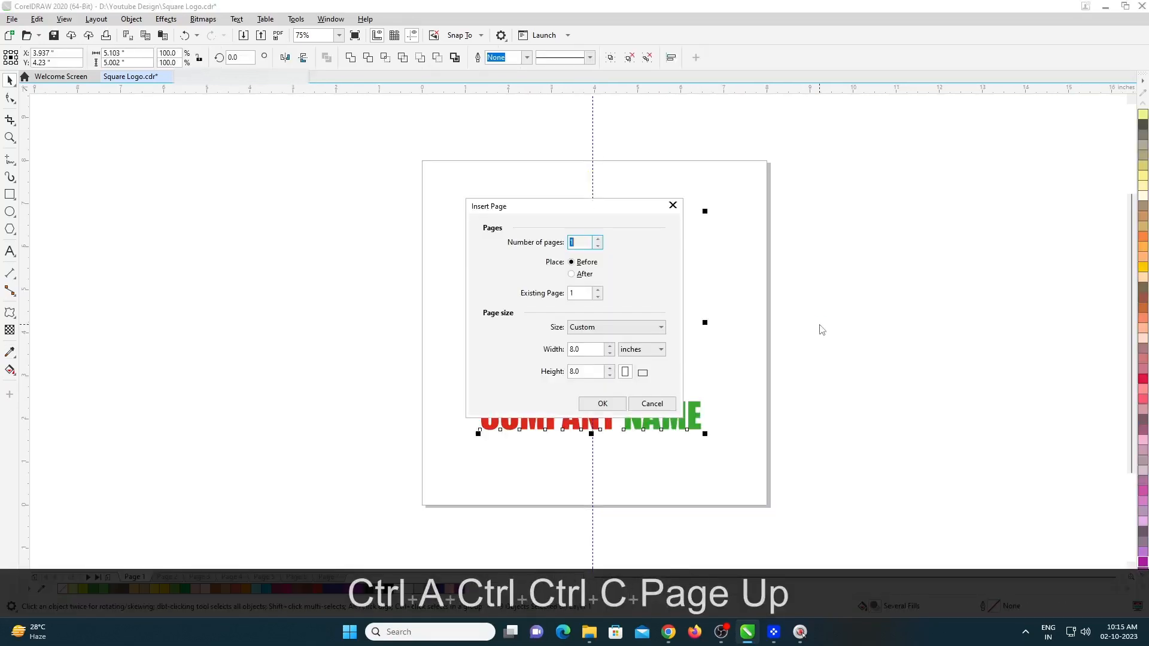
key("Return")
Add a page-sized black rectangle as the background and paste the copied logo over it.
double_click(10, 194)
key("ctrl+space")
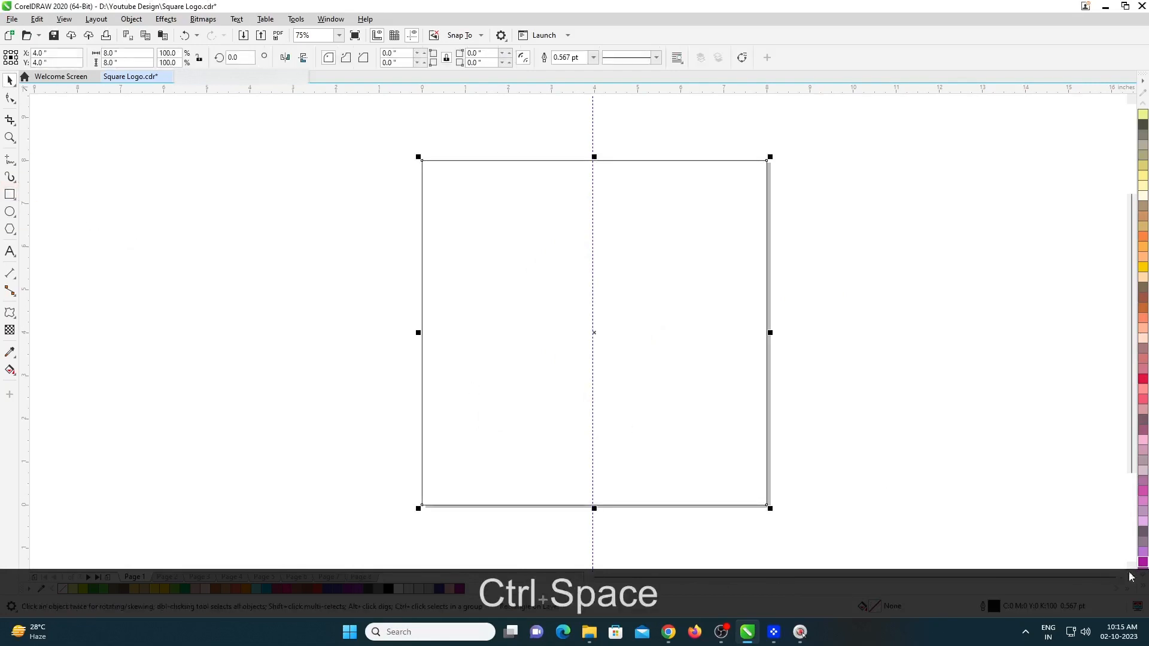
left_click(1143, 561)
key("ctrl+v")
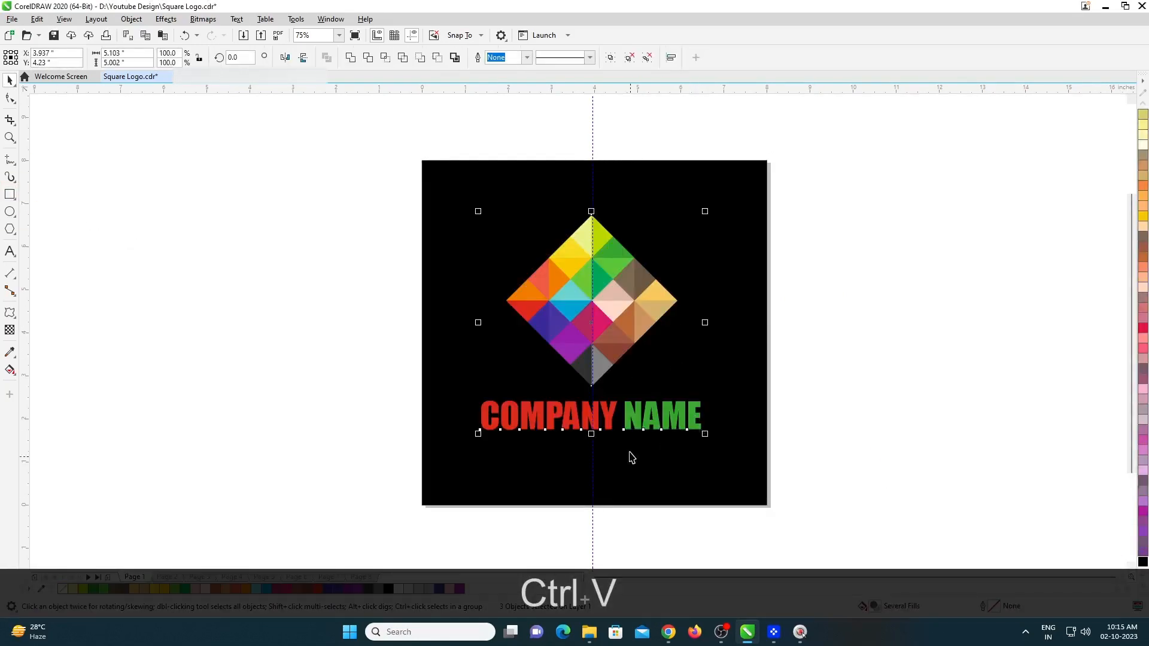
key("shift+F2")
scroll(537, 403, "down", 3)
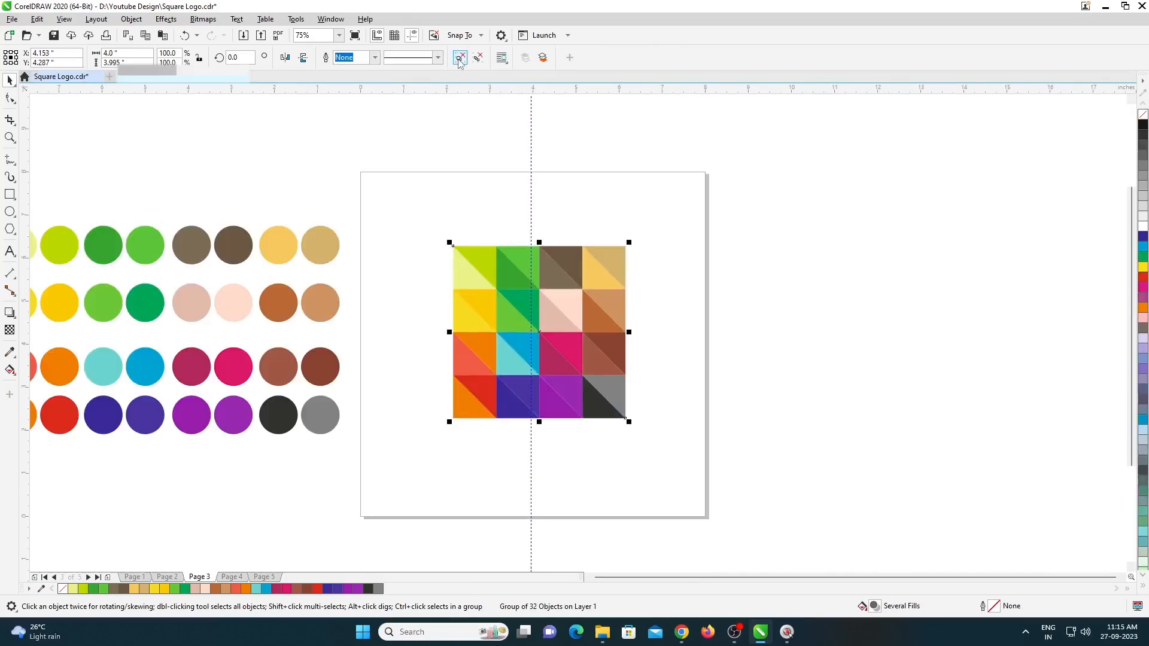
Ungroup the four-by-four grid on page 3 and copy its four upper-left tiles.
left_click(459, 57)
left_click(726, 226)
left_click(473, 267)
left_click(516, 268, "shift")
left_click(515, 308, "shift")
left_click(482, 319, "shift")
key("ctrl+c")
Paste the four copied tiles onto the empty page 1.
key("Page_Up")
key("Page_Up")
key("Page_Up")
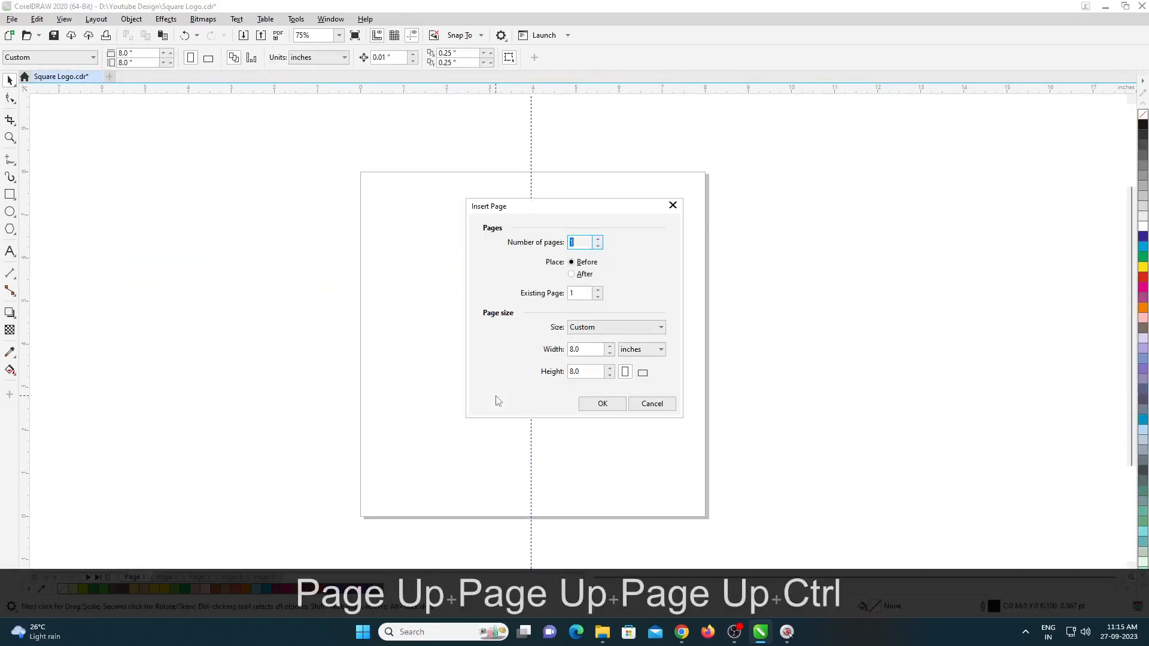
key("Escape")
key("ctrl+v")
scroll(513, 269, "up", 2)
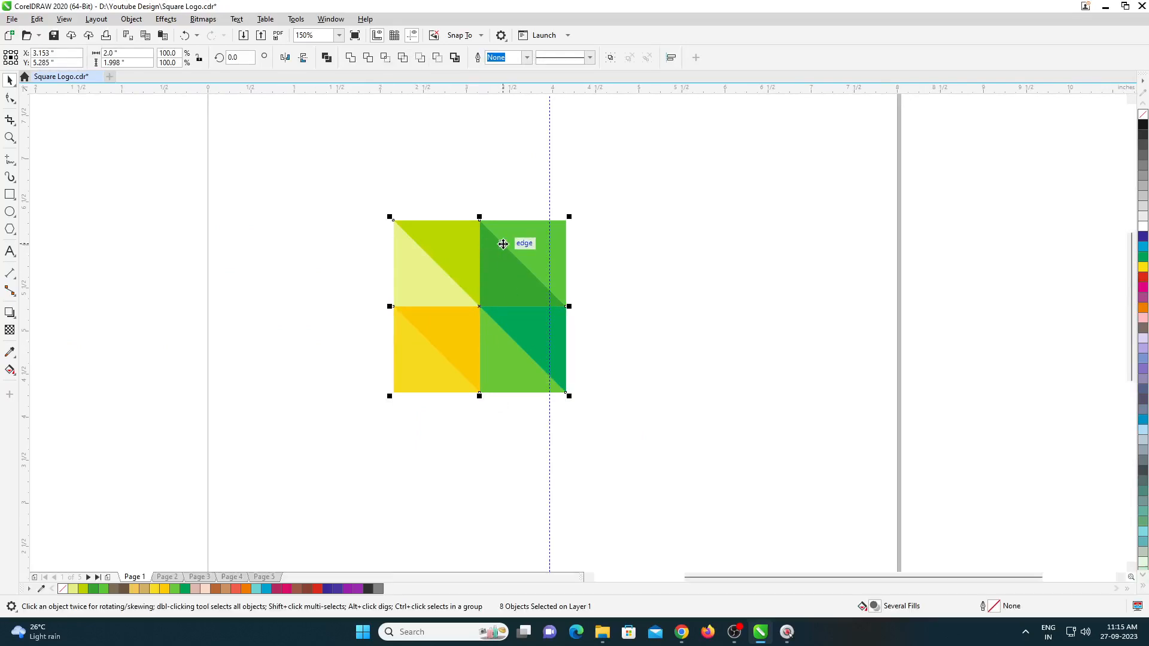
Group the pasted tiles, rotate the group by 45 degrees and ungroup it again.
key("ctrl+g")
double_click(235, 57)
type("45")
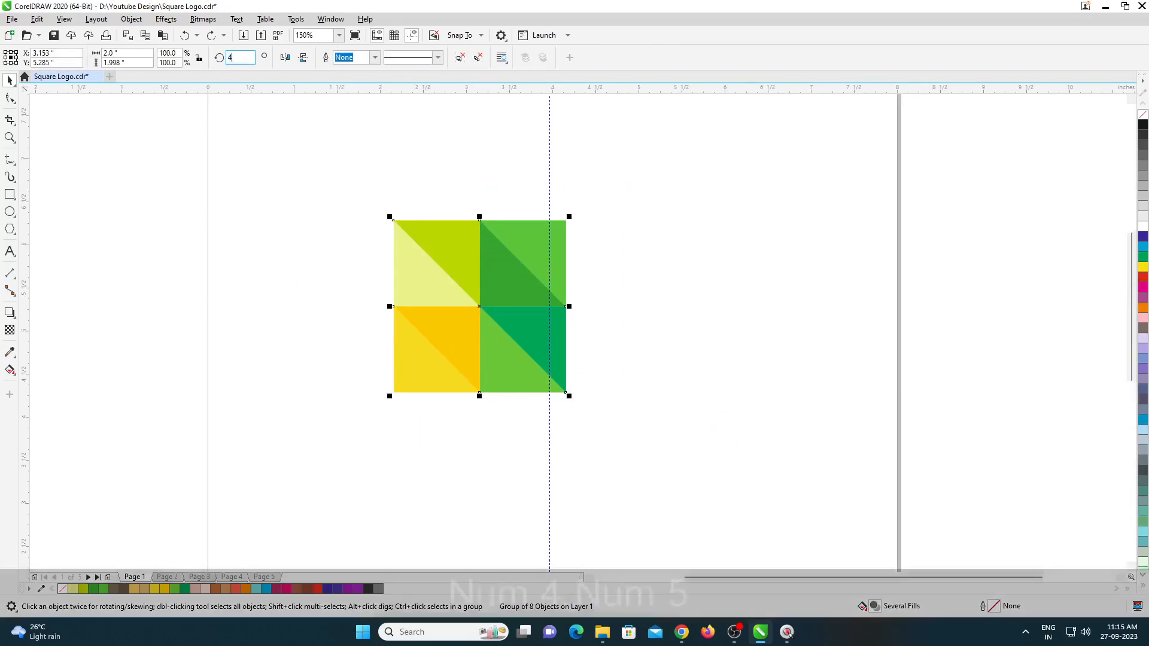
key("Return")
left_click(548, 197)
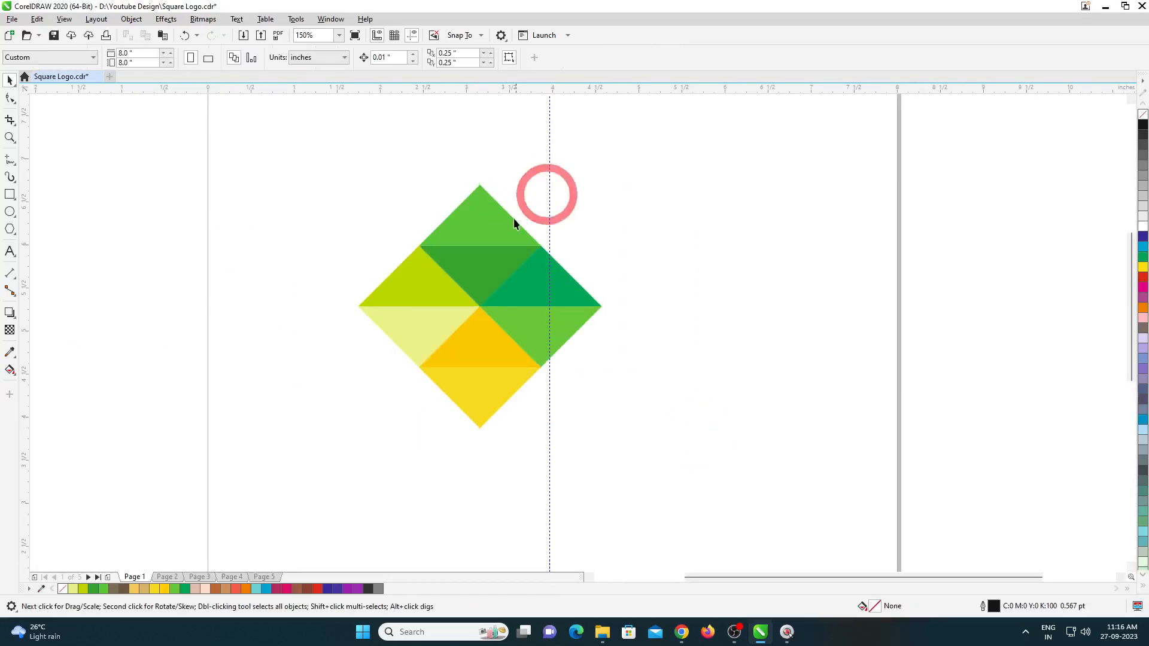
left_click(503, 223)
left_click(460, 57)
left_click(319, 247)
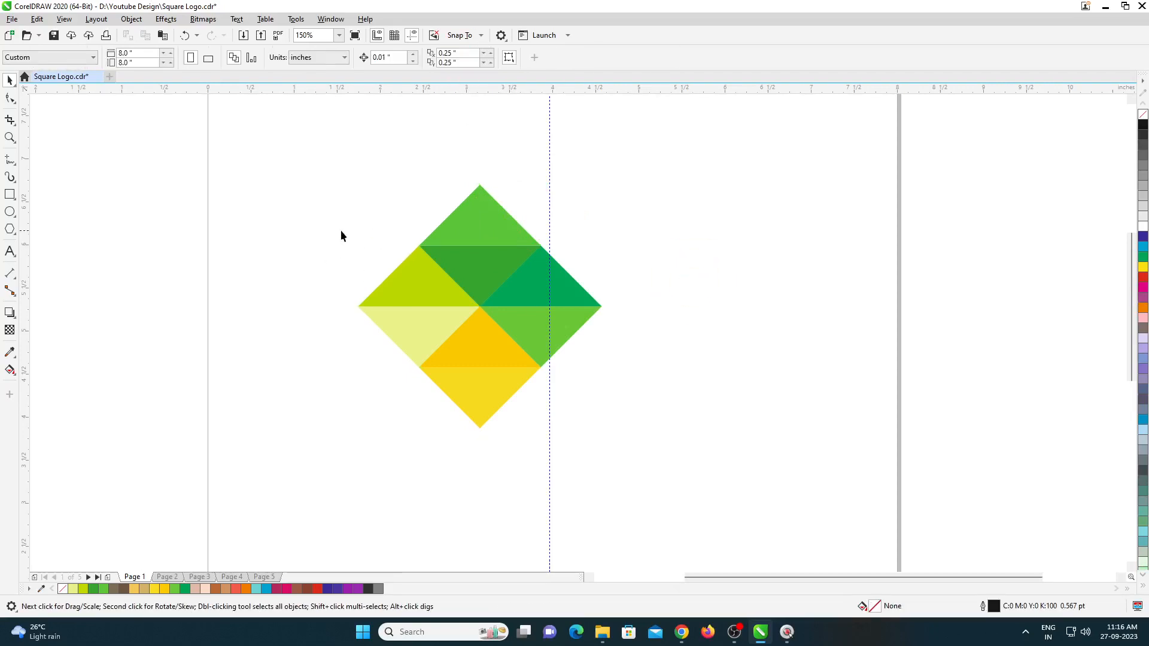
left_click_drag(492, 390, 492, 389)
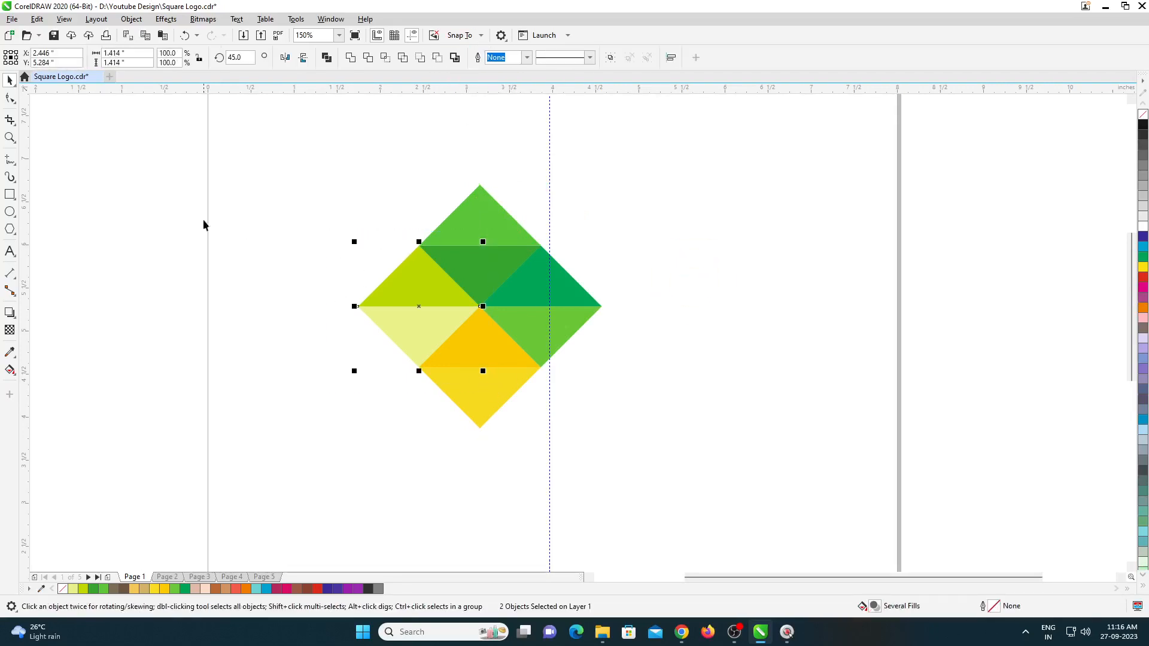
Draw a rectangle about 1.44 by 1.63 inches beside the rotated tiles.
left_click(9, 195)
left_click_drag(227, 186, 359, 333)
key("ctrl+space")
left_click(684, 177)
left_click_drag(685, 177, 333, 444)
left_click_drag(214, 181, 364, 340)
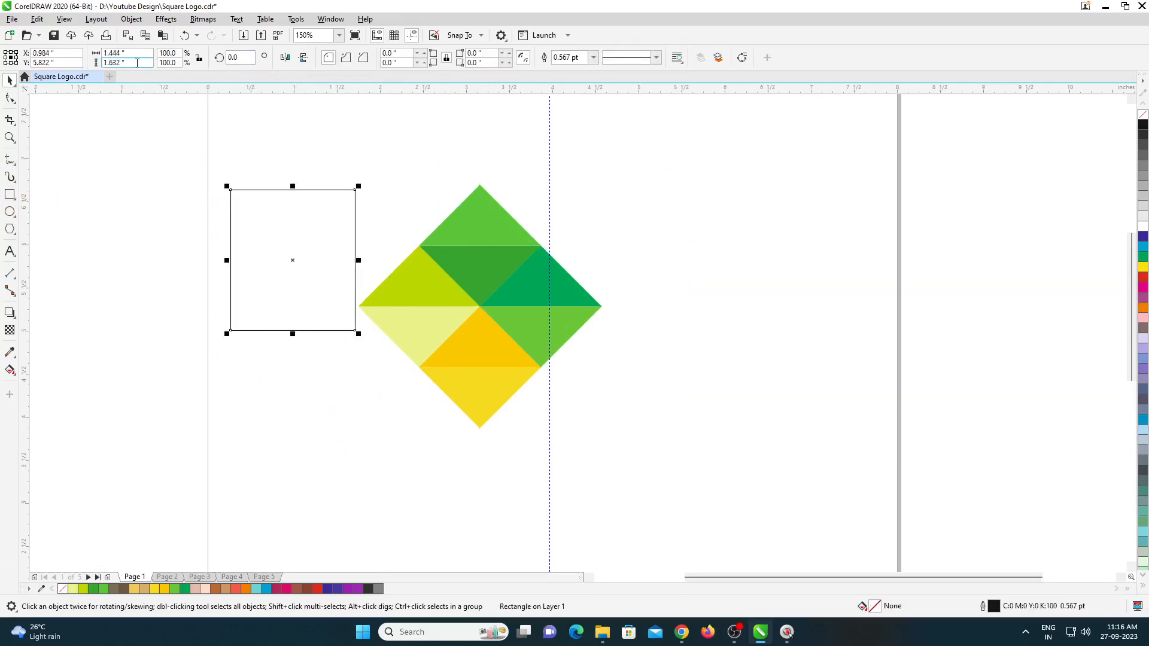
Set the rectangle's size to 3 by 3 inches and rotate it by 45 degrees.
left_click(123, 52)
type("3")
key("Tab")
type("3")
key("Return")
left_click(233, 57)
type("45")
key("Return")
Shrink the rotated outline square to about 3.2 inches wide beside the tiles, and centre the grouped tiles inside it.
left_click_drag(106, 257, 600, 307)
left_click_drag(601, 423, 664, 449)
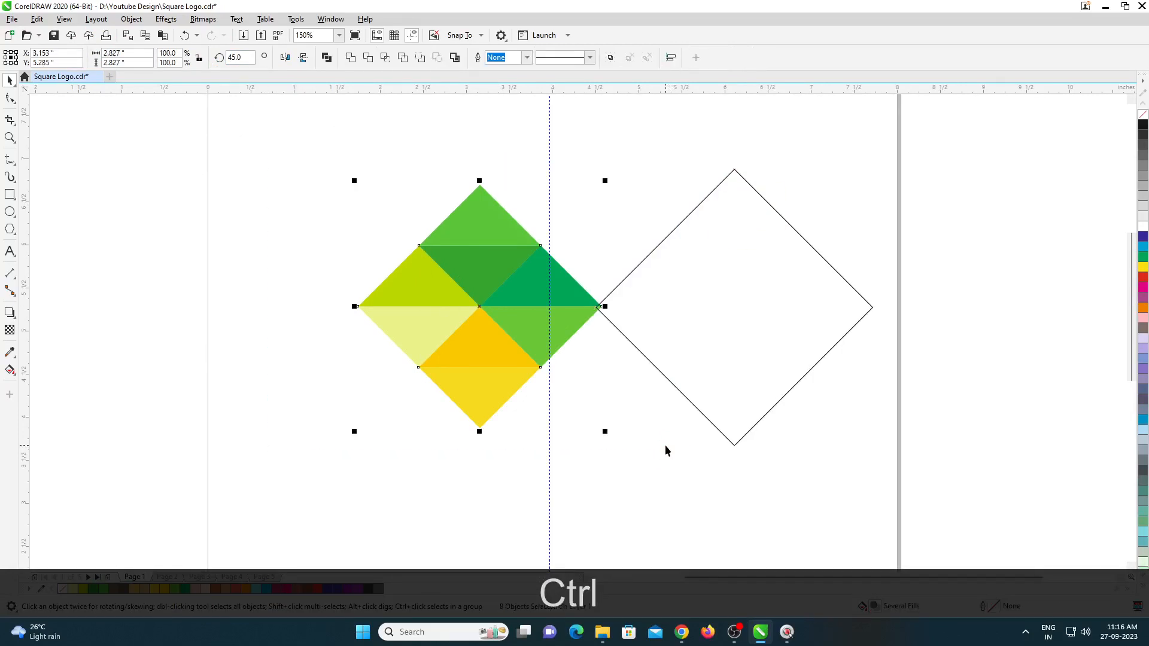
key("ctrl+g")
left_click(712, 341, "shift")
key("c")
key("e")
left_click(848, 451)
left_click(848, 311)
Move the outline square together with the tiles into the left half of the page.
scroll(697, 355, "down", 2)
left_click_drag(716, 332, 562, 345)
key("ctrl+z")
left_click_drag(714, 352, 539, 390)
scroll(540, 387, "up", 1)
Group the two triangles of the upper green tile and align them to the top of the outline square.
left_click(484, 233)
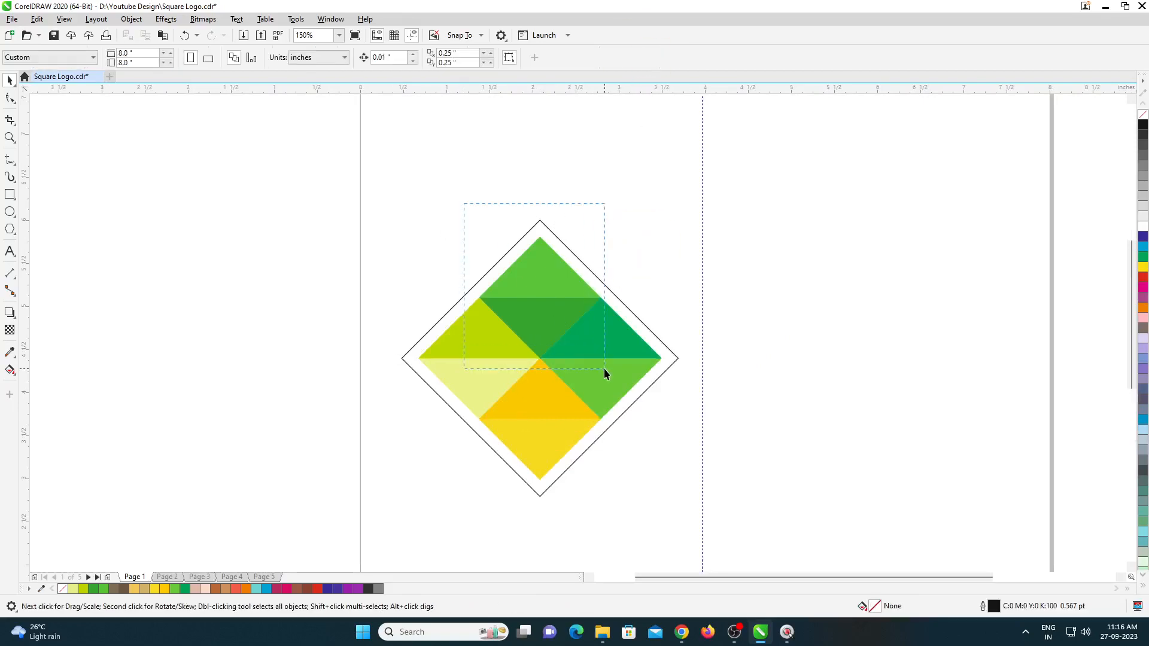
left_click_drag(605, 368, 605, 371)
key("ctrl+g")
left_click(637, 318, "shift")
key("t")
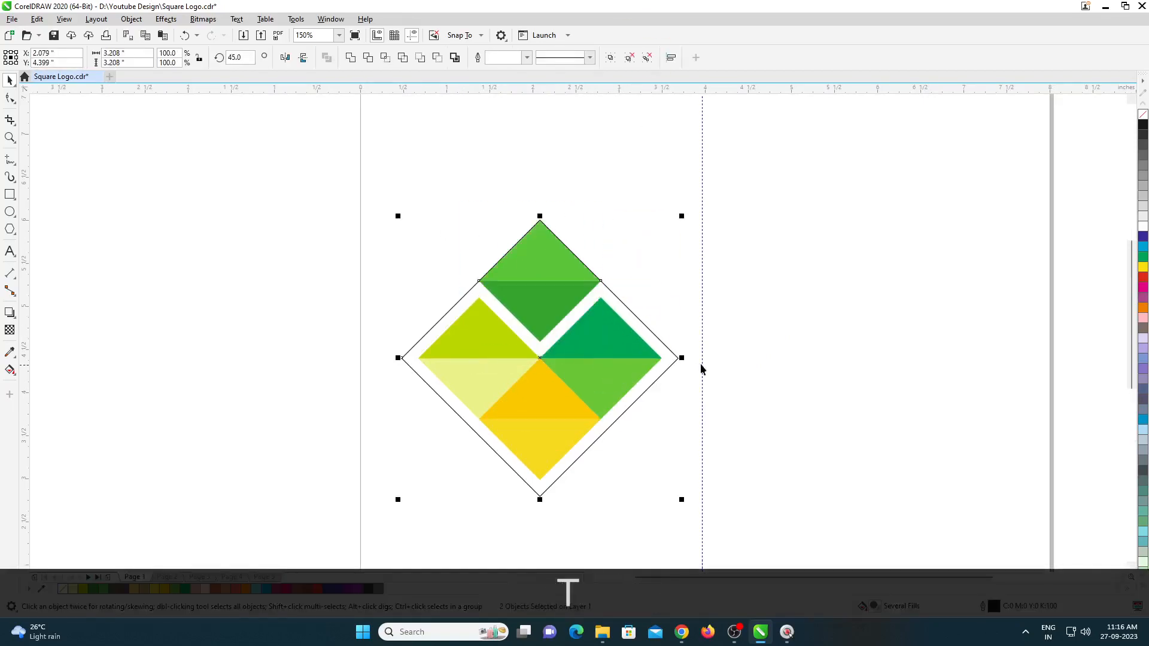
Group the two triangles of the right-hand green tile and align them to the outline square's right corner.
left_click_drag(517, 441, 517, 441)
left_click(649, 328, "shift")
left_click(766, 270)
left_click_drag(768, 270, 516, 452)
key("ctrl+g")
left_click(665, 372, "shift")
key("r")
left_click(688, 377)
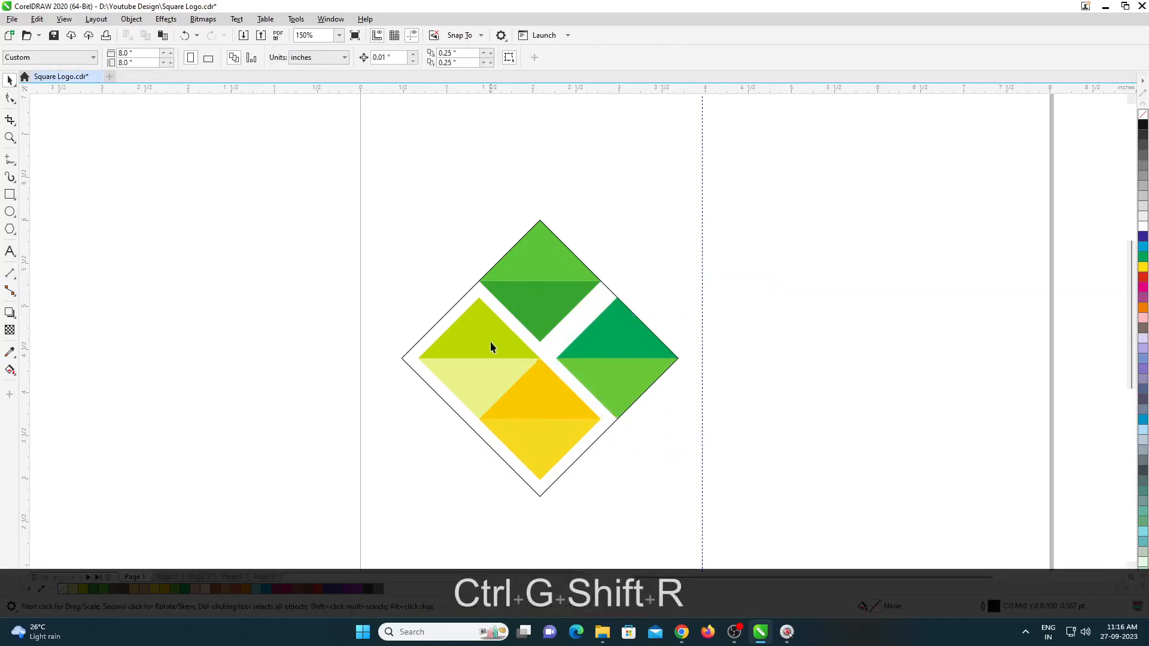
Group the two triangles of the lime tile and align them to the outline square's left corner.
left_click_drag(561, 441, 561, 444)
key("ctrl+g")
left_click(457, 415, "shift")
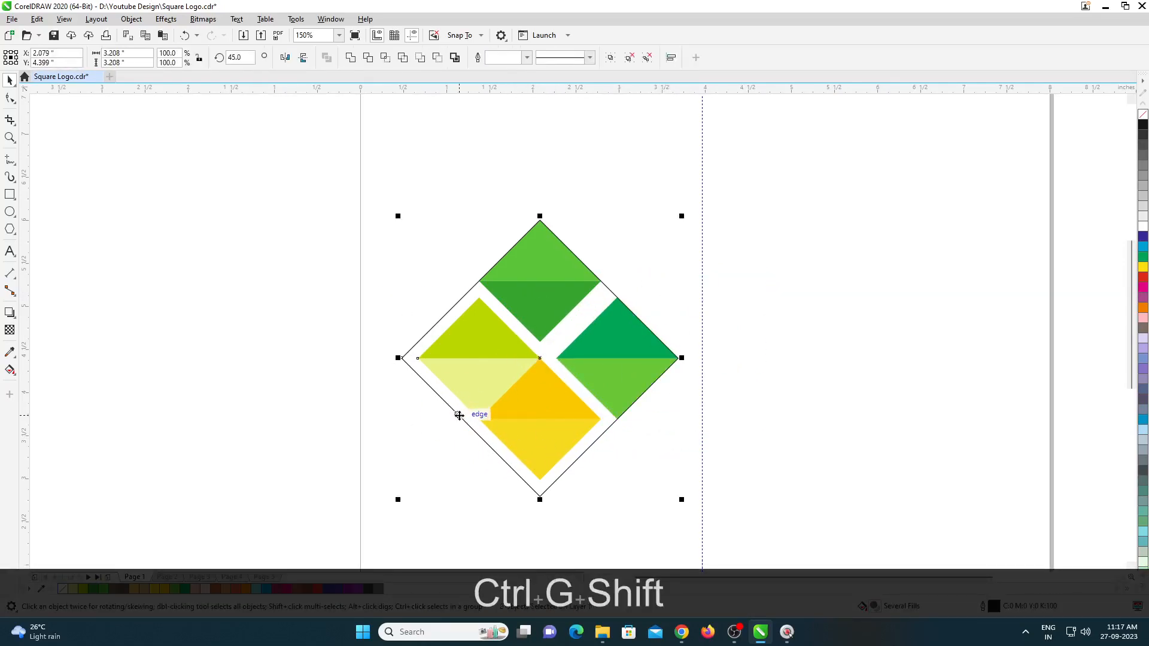
key("l")
left_click(479, 478)
Group the two triangles of the yellow tile and align them to the bottom of the outline square.
left_click_drag(648, 487, 445, 372)
key("ctrl+g")
left_click(541, 494, "shift")
key("b")
left_click(536, 339)
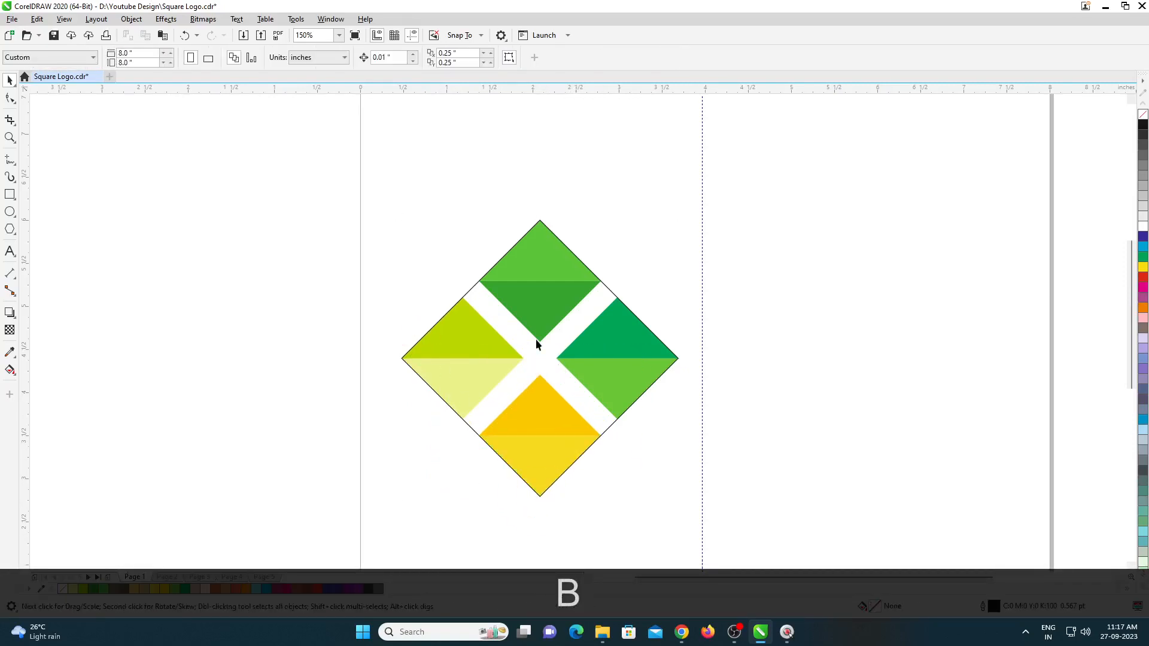
Delete the outline square around the four separated tiles.
left_click(477, 289)
key("Delete")
scroll(476, 288, "down", 2)
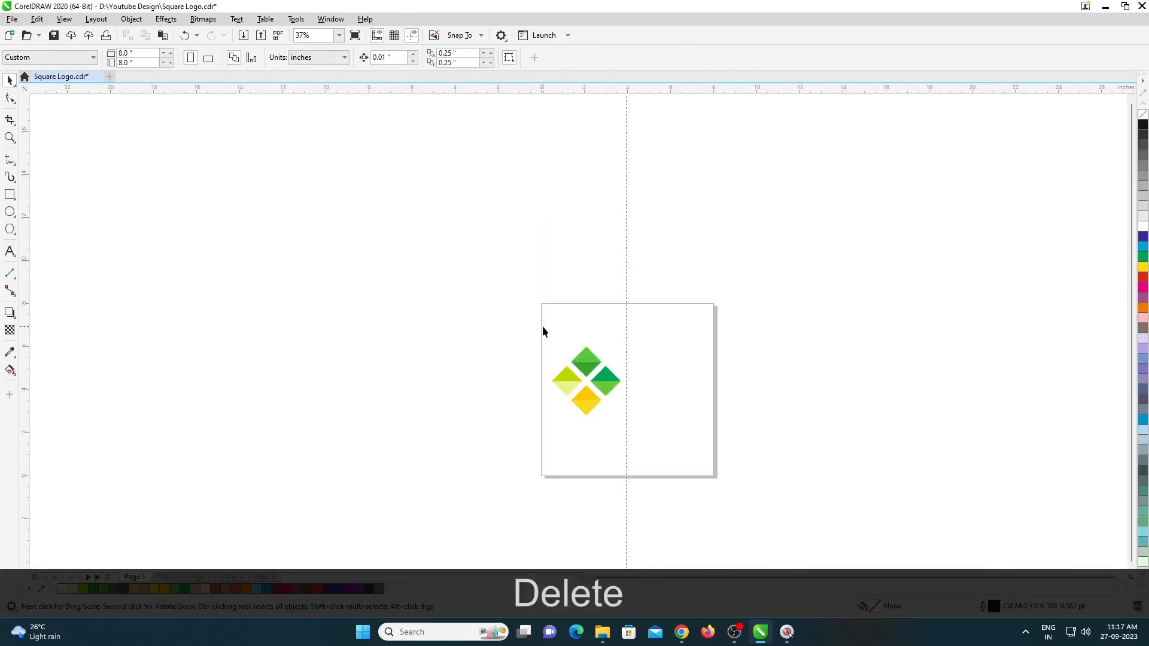
Move the four tiles onto the vertical guideline and scale them down to about 2.9 inches wide.
left_click_drag(542, 326, 638, 430)
left_click_drag(600, 380, 644, 364)
scroll(647, 366, "up", 1)
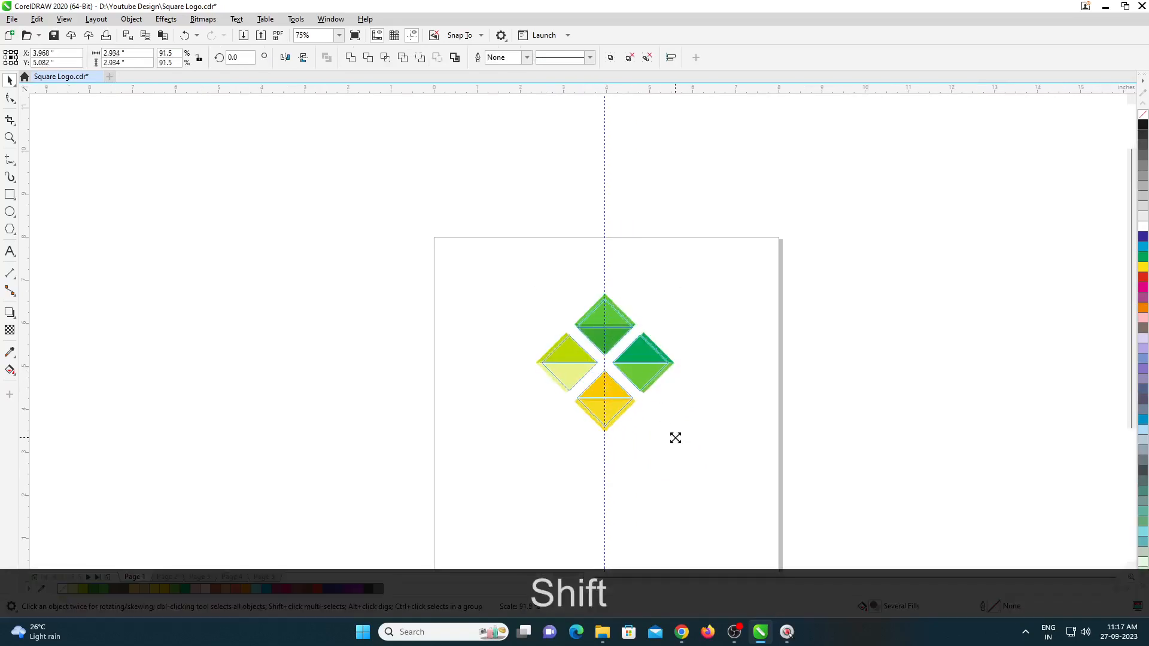
Copy the COMPANY NAME text group from page 2 to page 1 and place it just below the four tiles.
key("Page_Down")
left_click(689, 492)
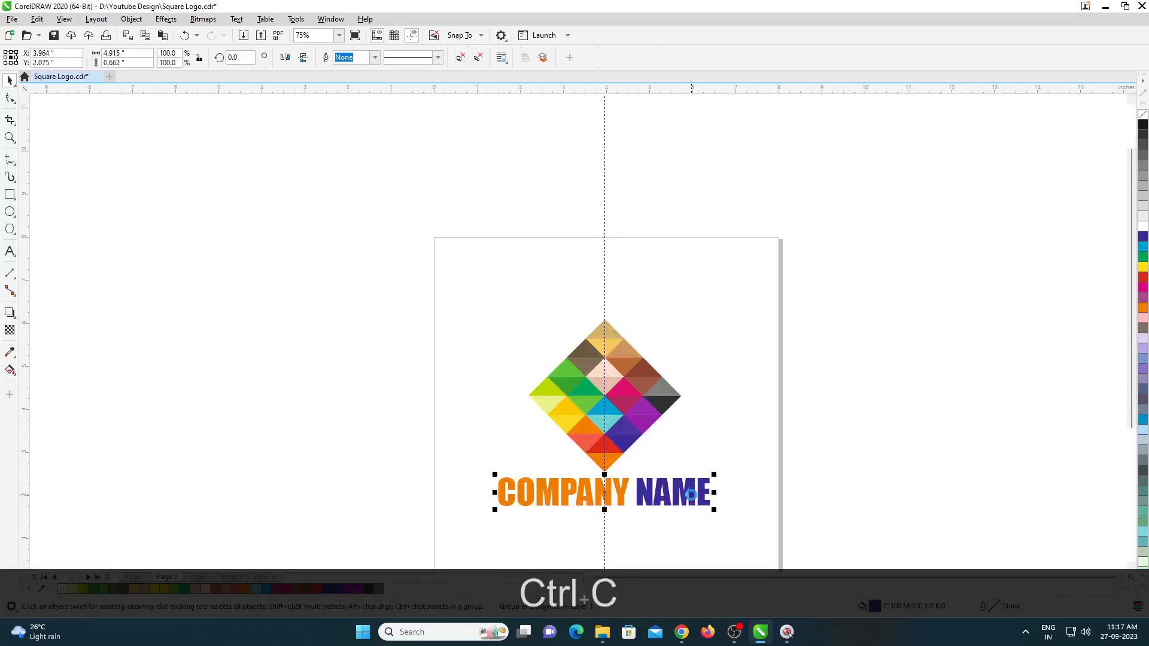
key("ctrl+c")
key("Page_Up")
key("ctrl+v")
left_click_drag(662, 478, 662, 444)
scroll(641, 477, "up", 2)
key("space")
left_click(11, 251)
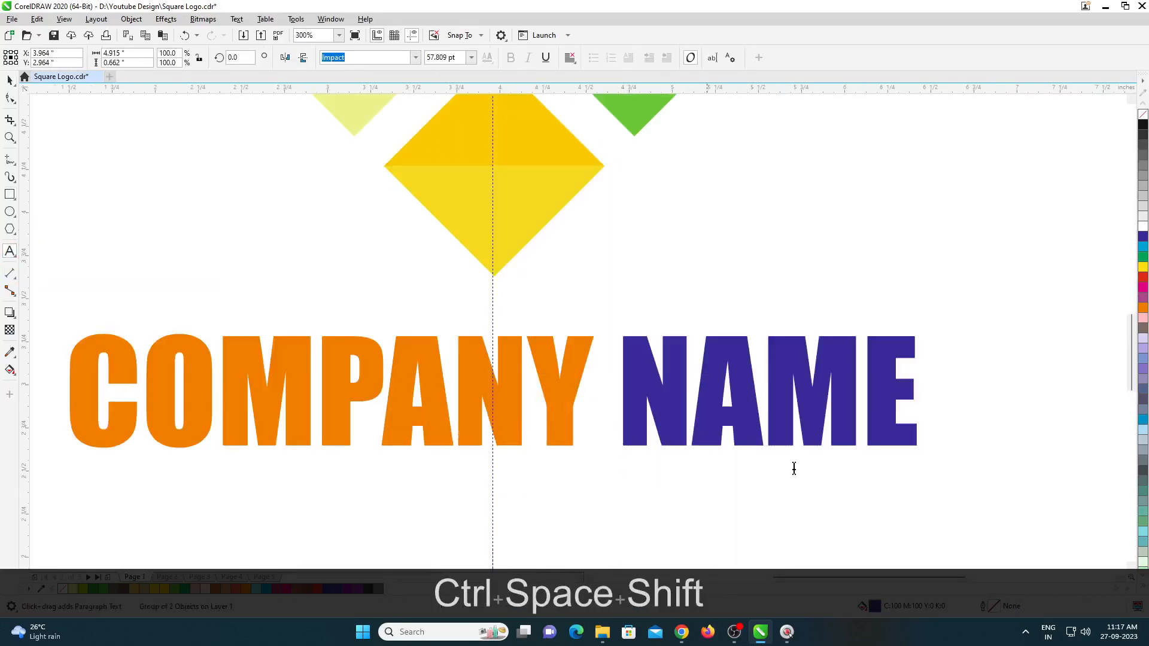
scroll(816, 486, "down", 1)
left_click(725, 431)
key("shift")
key("shift")
key("ctrl+space")
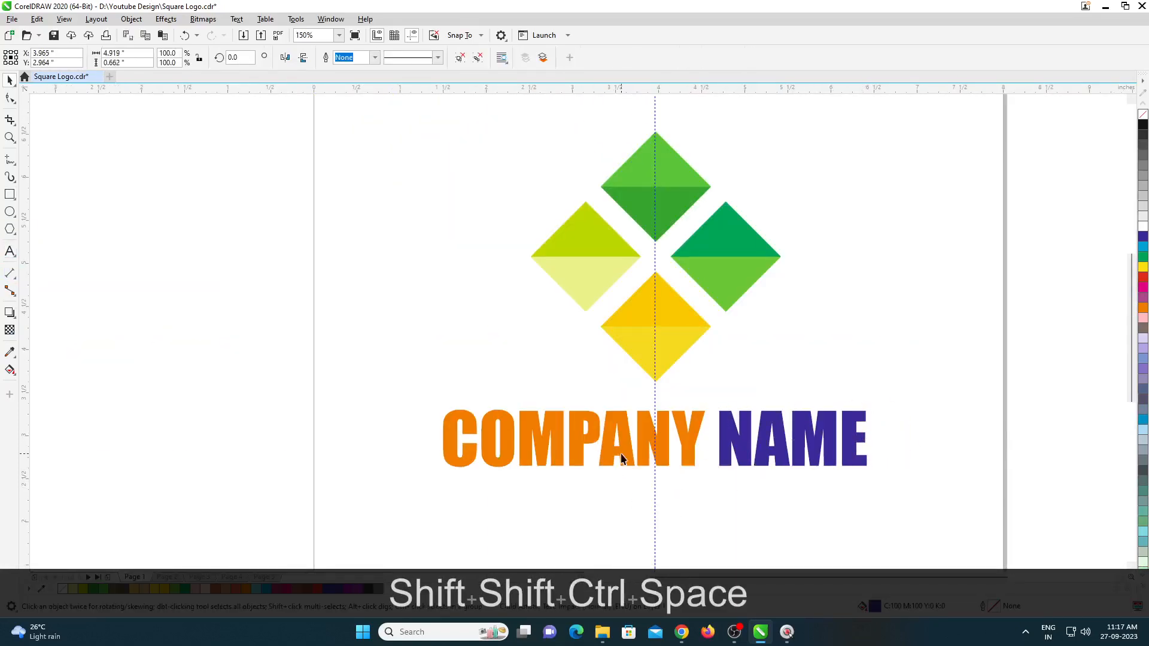
Ungroup the text and fill the word COMPANY with the dark green sampled from the top tile.
left_click(477, 58)
left_click(572, 421)
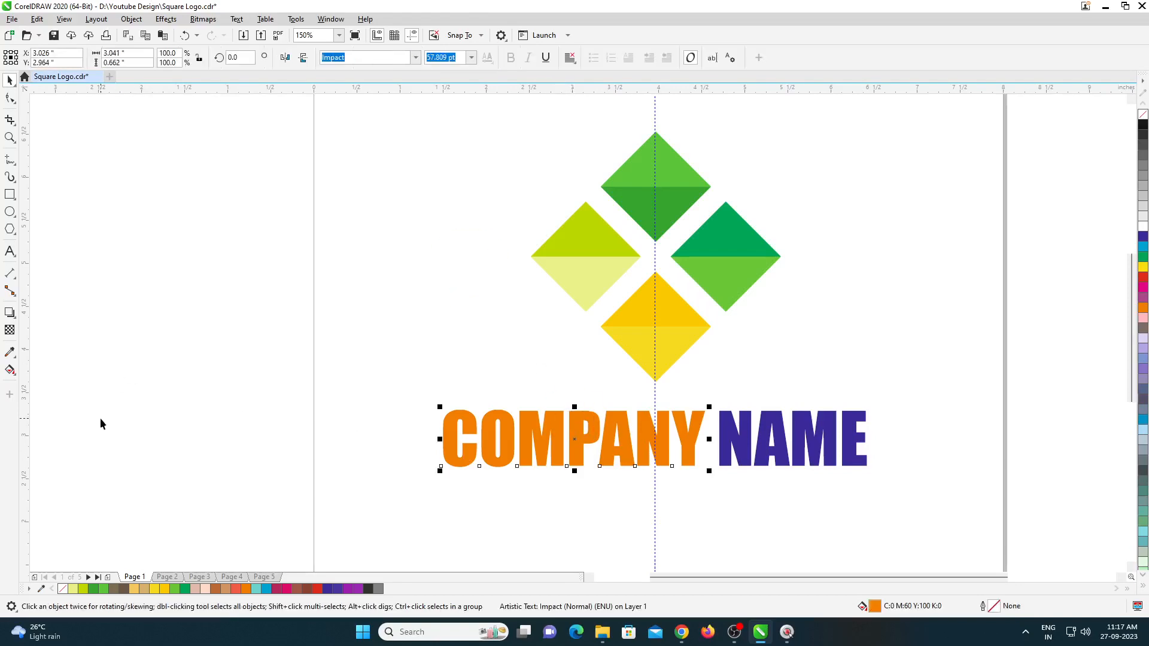
left_click(10, 351)
left_click(636, 192)
left_click(584, 413)
key("ctrl+space")
Fill the word NAME with the light green sampled from the right-hand tile's lower half.
key("space")
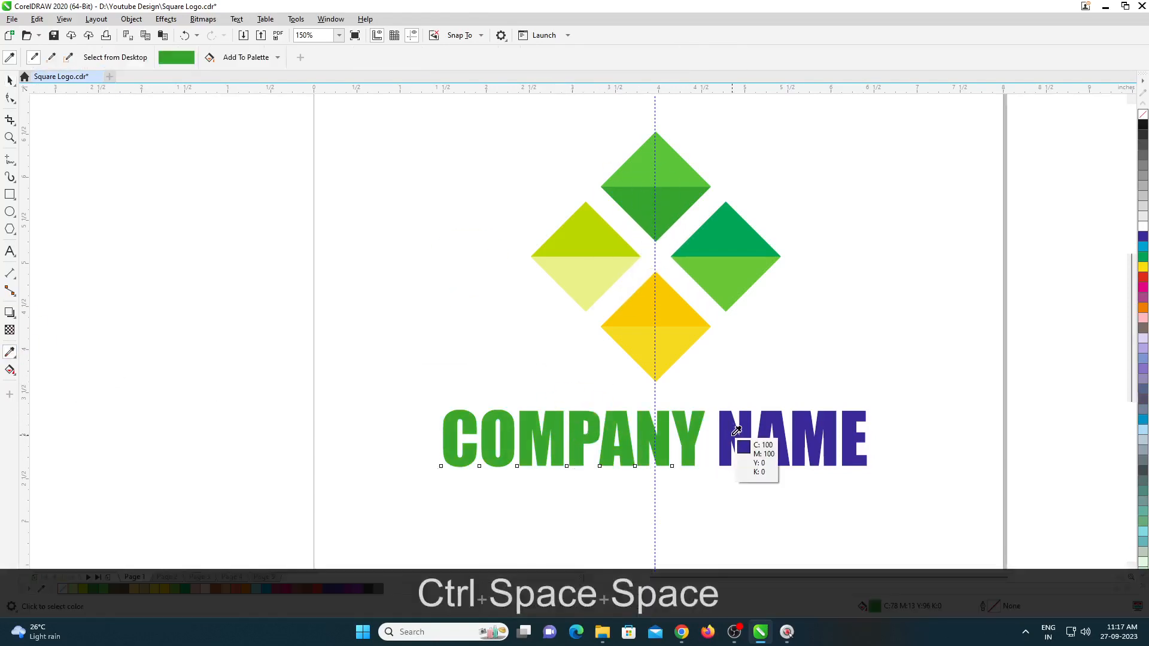
left_click(737, 283)
left_click(731, 437)
scroll(497, 406, "down", 2)
key("ctrl+space")
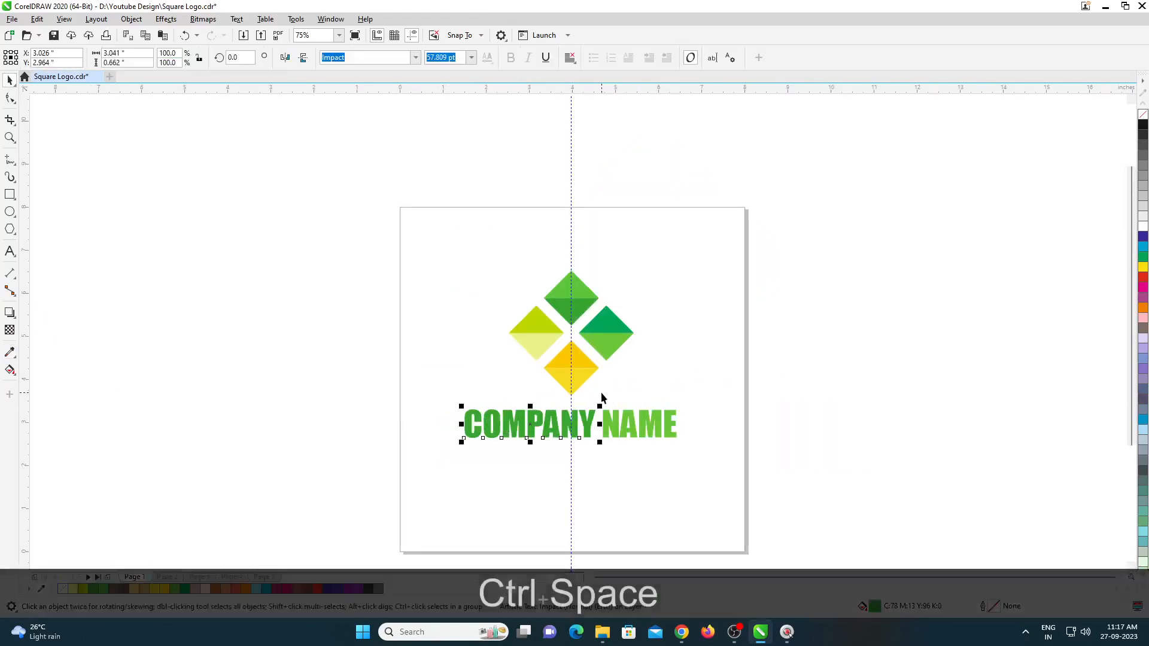
Recolour the word COMPANY with the darker yellow sampled from the bottom tile.
scroll(635, 418, "up", 2)
key("ctrl+space")
left_click(533, 317)
left_click(513, 447)
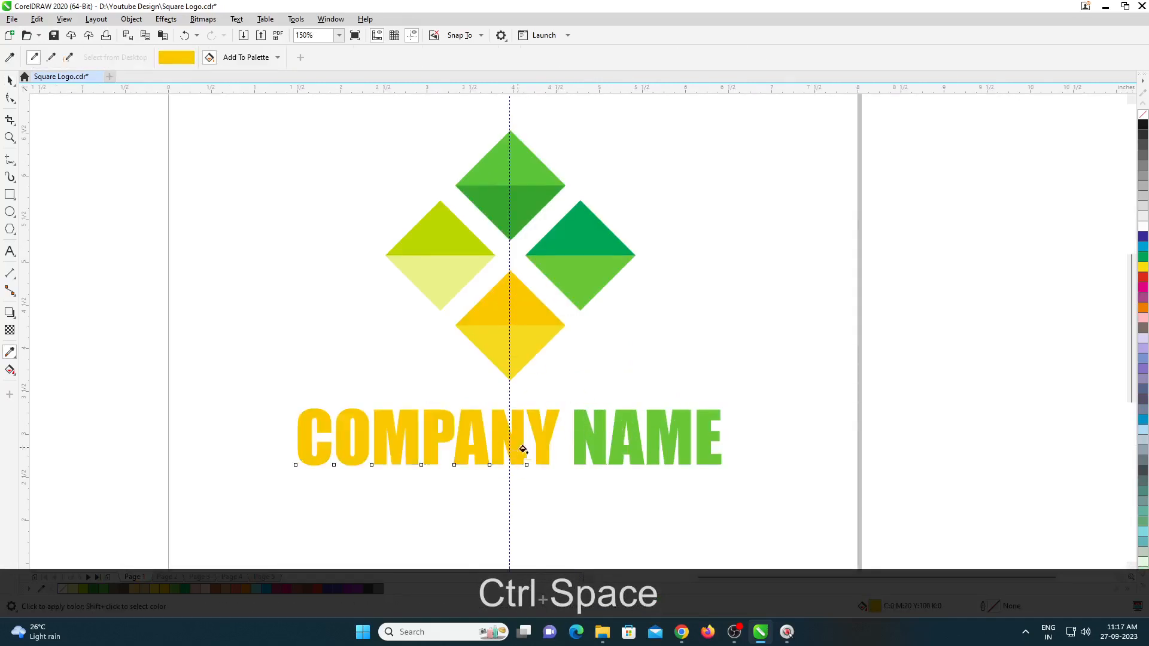
key("ctrl+space")
Select all four tiles and both words of the logo on page 1.
scroll(761, 400, "down", 4)
key("ctrl+a")
scroll(657, 430, "up", 4)
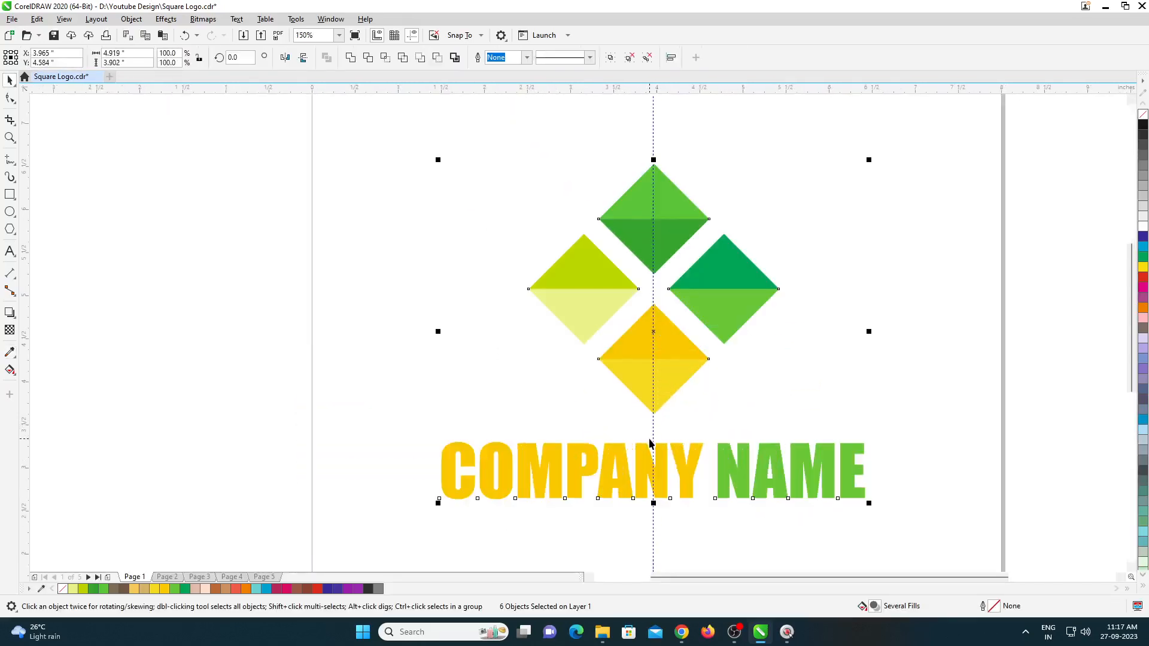